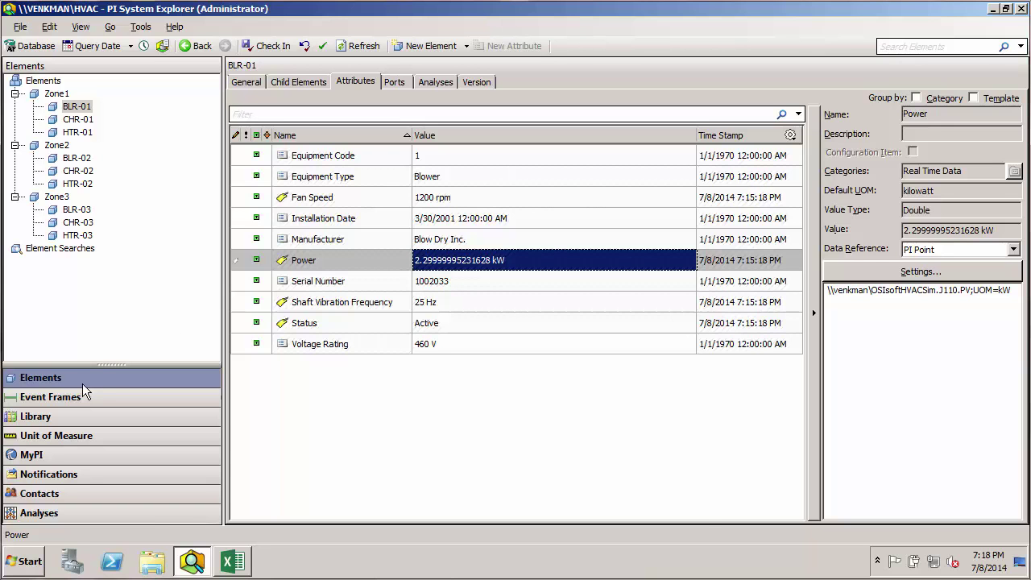
- Check the Equipment Template in the Library, and return to element BLR-01 to view the actions available for its Power attribute
{"action": "left_click", "coordinate": [77, 419]}
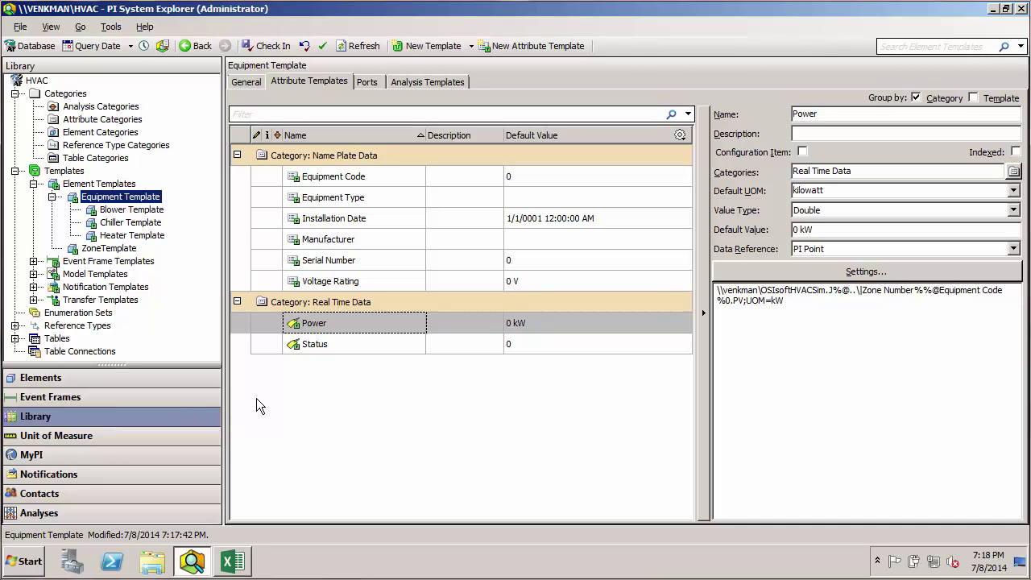
{"action": "left_click", "coordinate": [170, 377]}
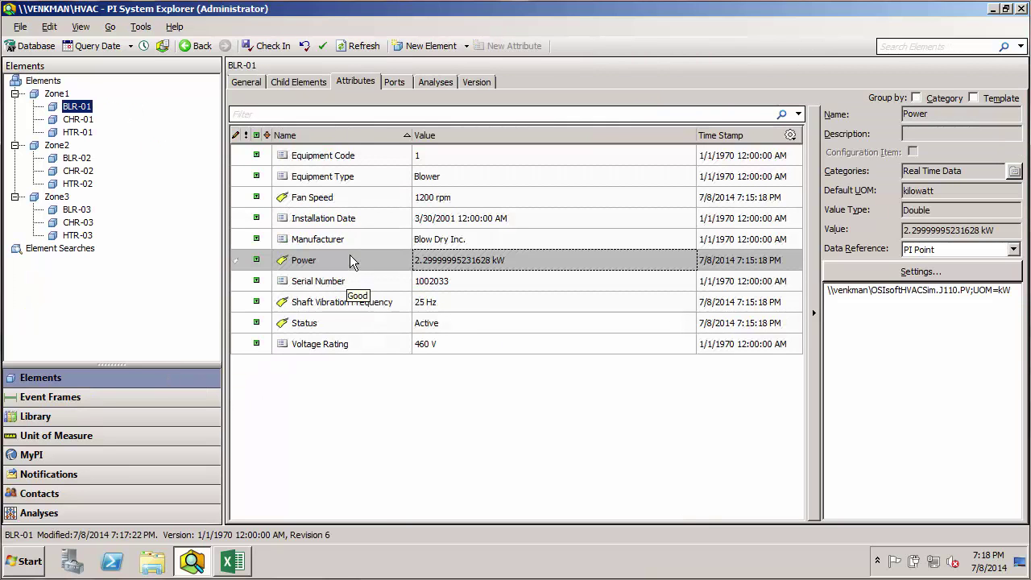
{"action": "right_click", "coordinate": [351, 261]}
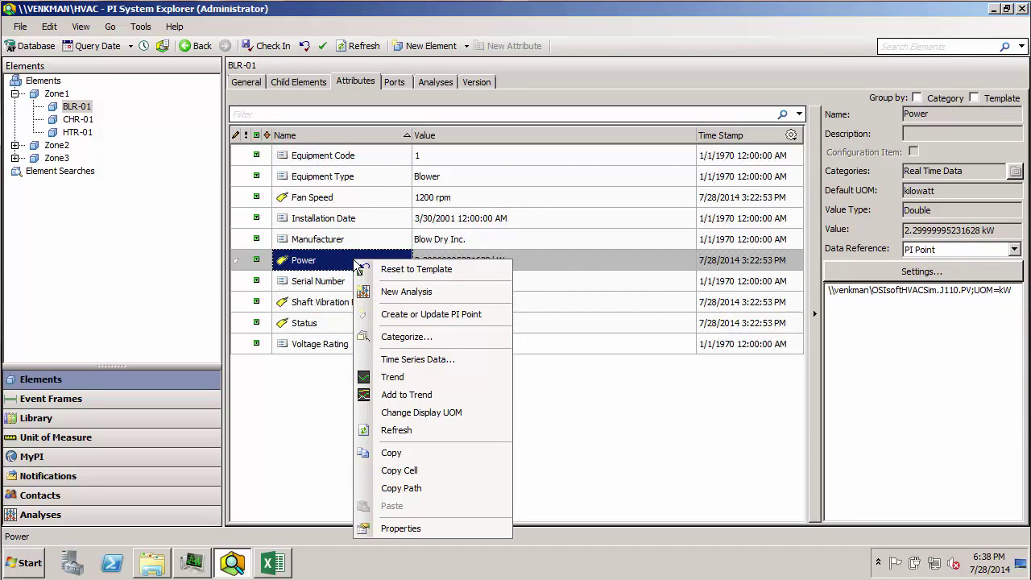
- Examine the real-time attribute templates of the Equipment Template in the Library and of its derived Blower, Chiller and Heater templates
{"action": "left_click", "coordinate": [78, 419]}
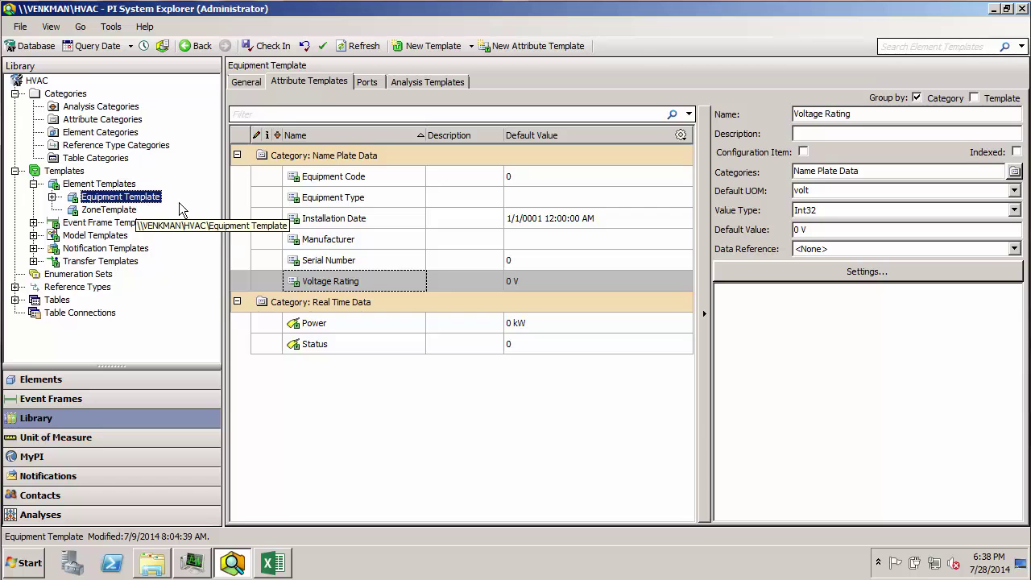
{"action": "left_click", "coordinate": [290, 326]}
{"action": "left_click", "coordinate": [311, 344]}
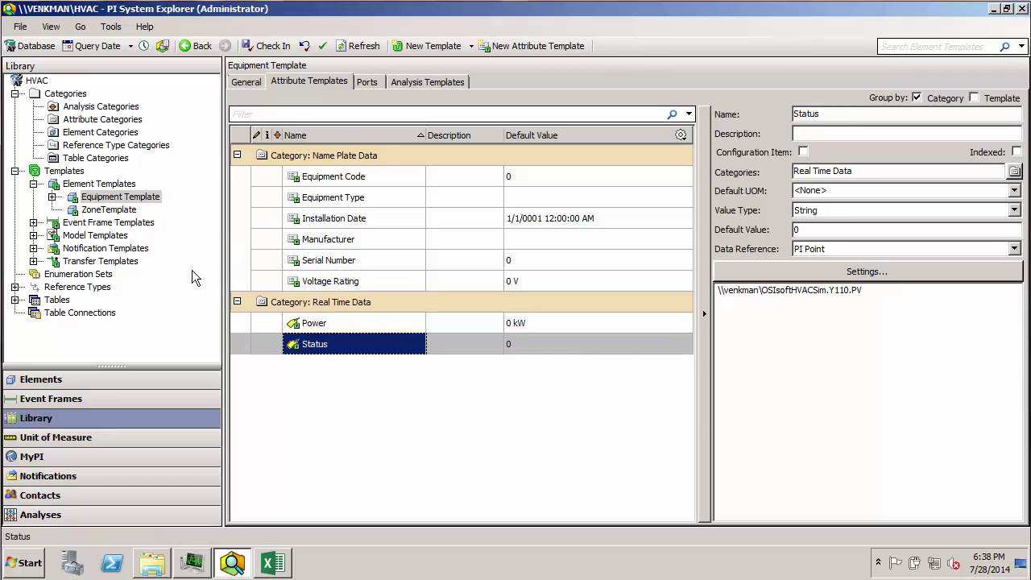
{"action": "left_click", "coordinate": [52, 196]}
{"action": "left_click", "coordinate": [85, 214]}
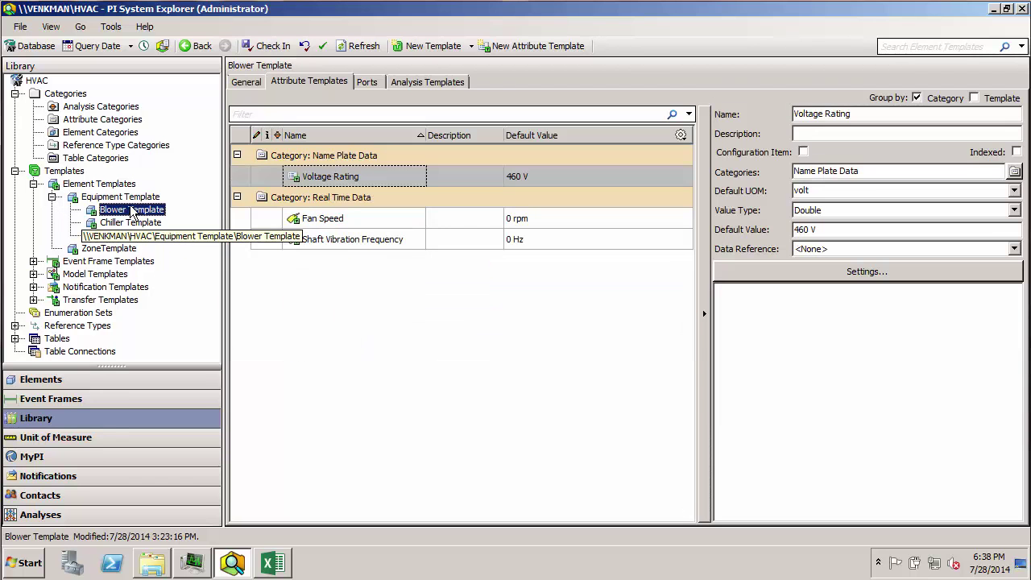
{"action": "left_click", "coordinate": [316, 225]}
{"action": "left_click", "coordinate": [319, 242]}
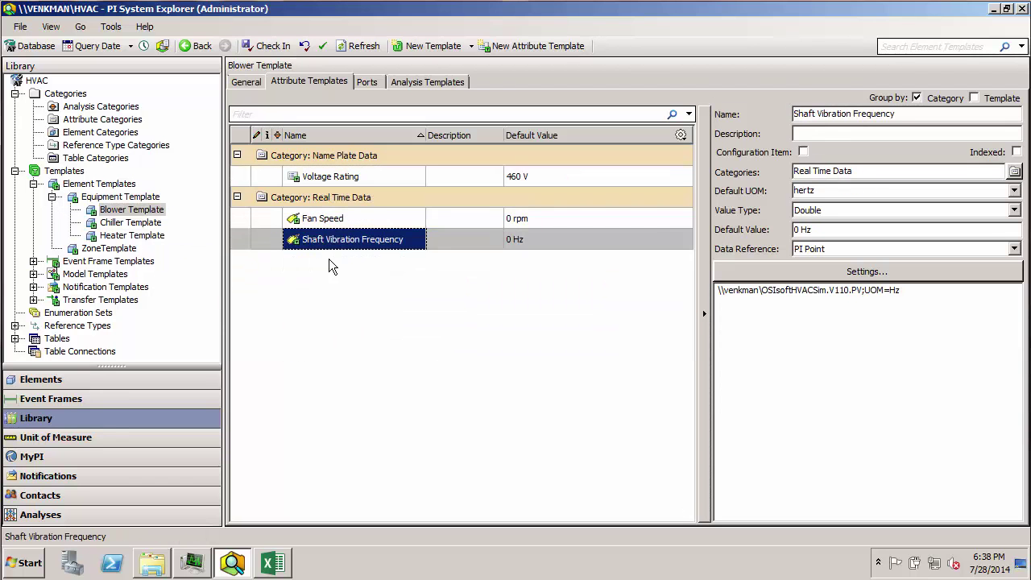
{"action": "left_click", "coordinate": [147, 225]}
{"action": "left_click", "coordinate": [141, 236]}
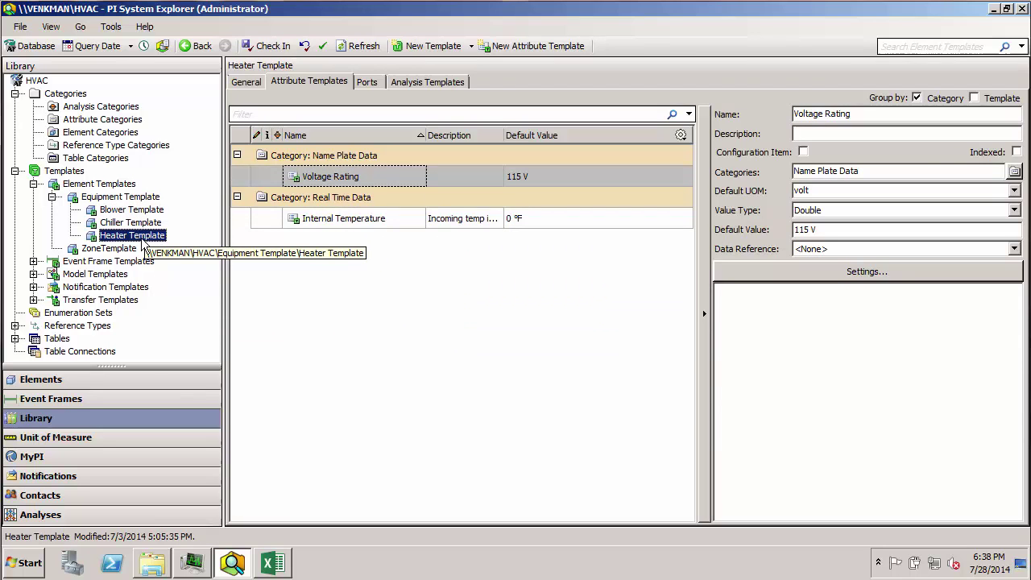
{"action": "left_click", "coordinate": [121, 197]}
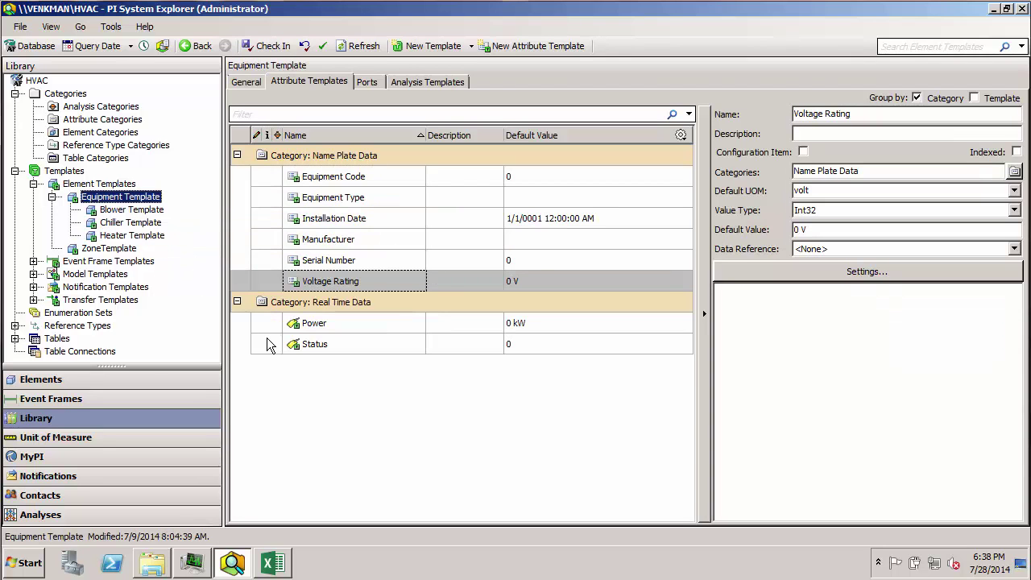
{"action": "left_click", "coordinate": [322, 326]}
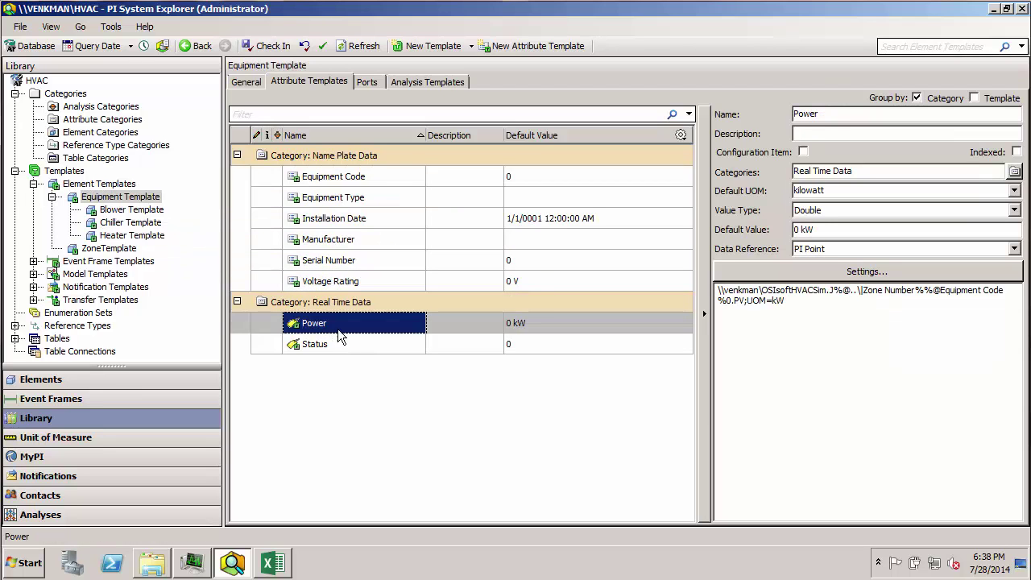
{"action": "left_click", "coordinate": [343, 346]}
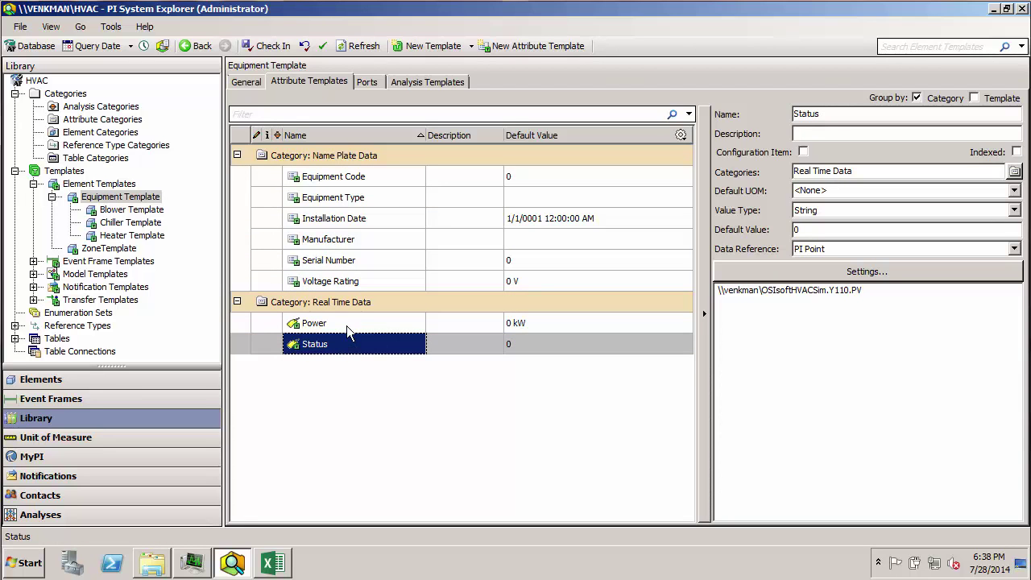
{"action": "left_click", "coordinate": [344, 326]}
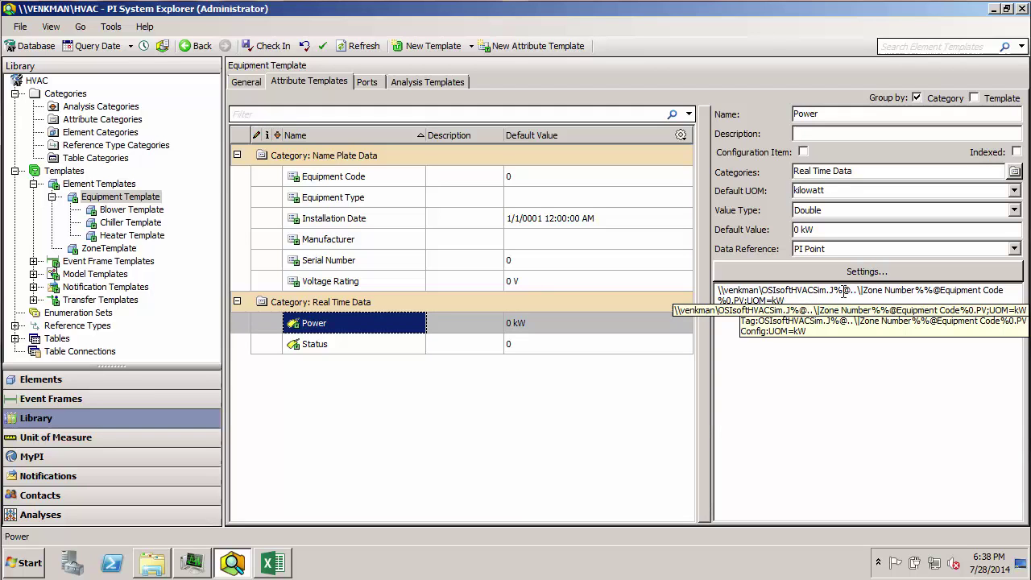
{"action": "left_click_drag", "start_coordinate": [834, 292], "coordinate": [972, 303]}
{"action": "left_click_drag", "start_coordinate": [780, 309], "coordinate": [730, 307]}
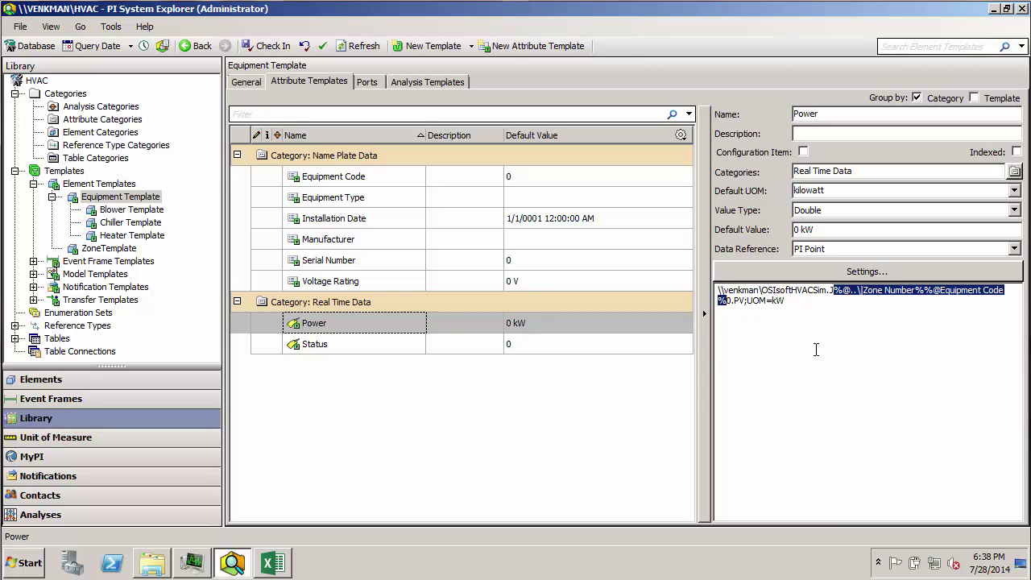
- Switch to the Excel workbook and, on the empty Sheet2, find and choose the Blower Template and Equipment Template for retrieval with PI Builder
{"action": "left_click", "coordinate": [278, 564]}
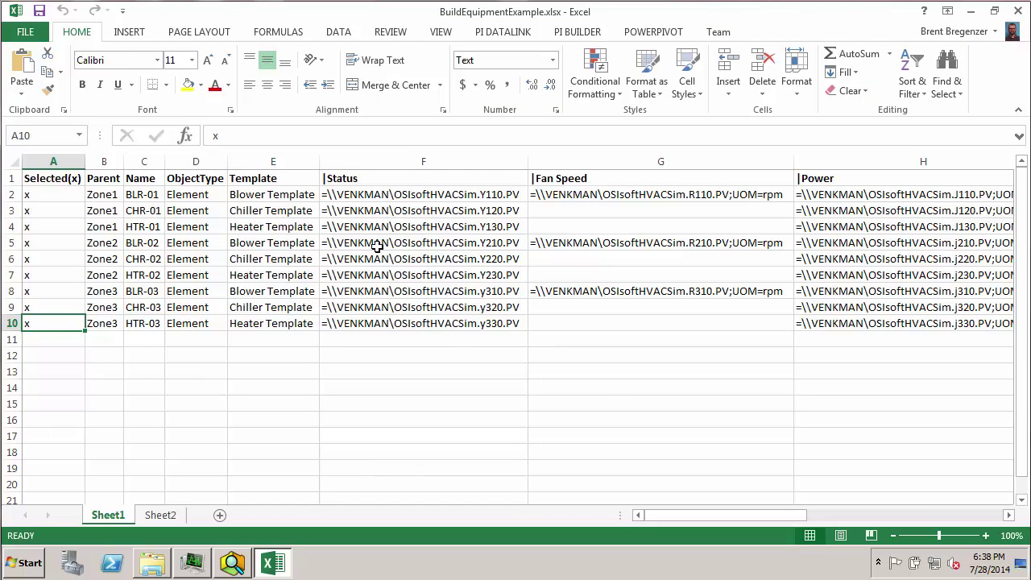
{"action": "left_click", "coordinate": [169, 515]}
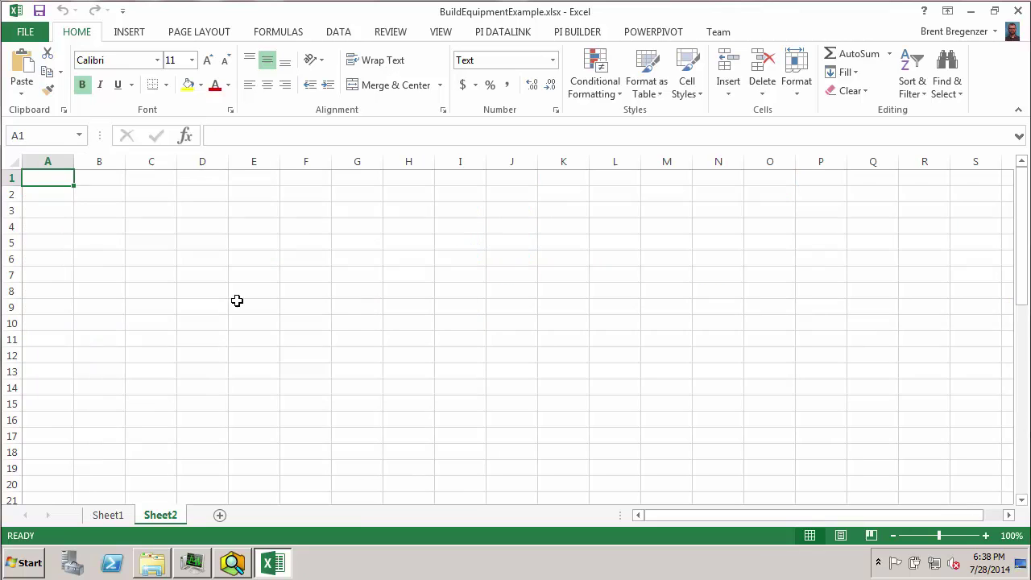
{"action": "left_click", "coordinate": [564, 36]}
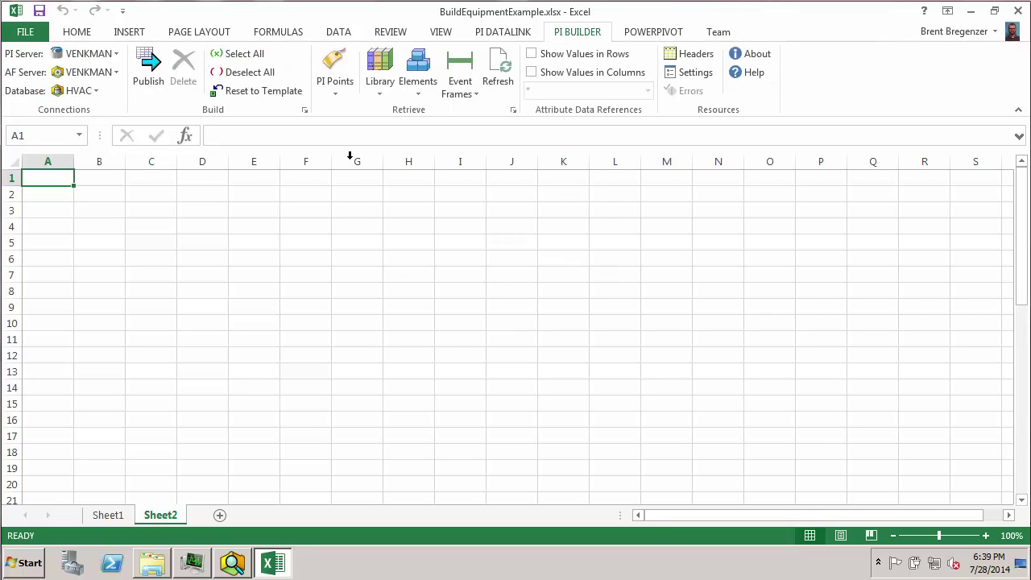
{"action": "left_click", "coordinate": [379, 80]}
{"action": "mouse_move", "coordinate": [427, 141]}
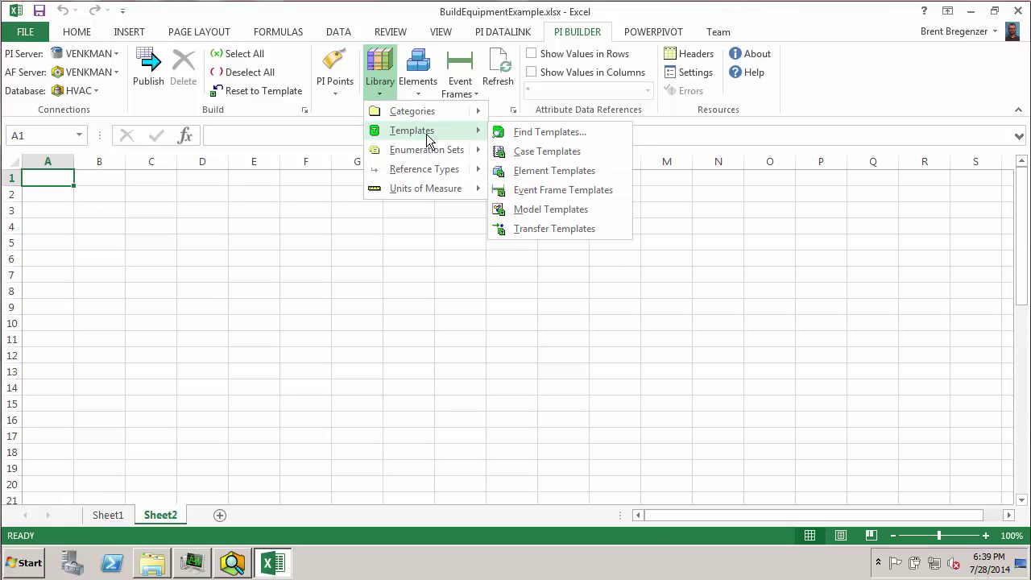
{"action": "left_click", "coordinate": [538, 134]}
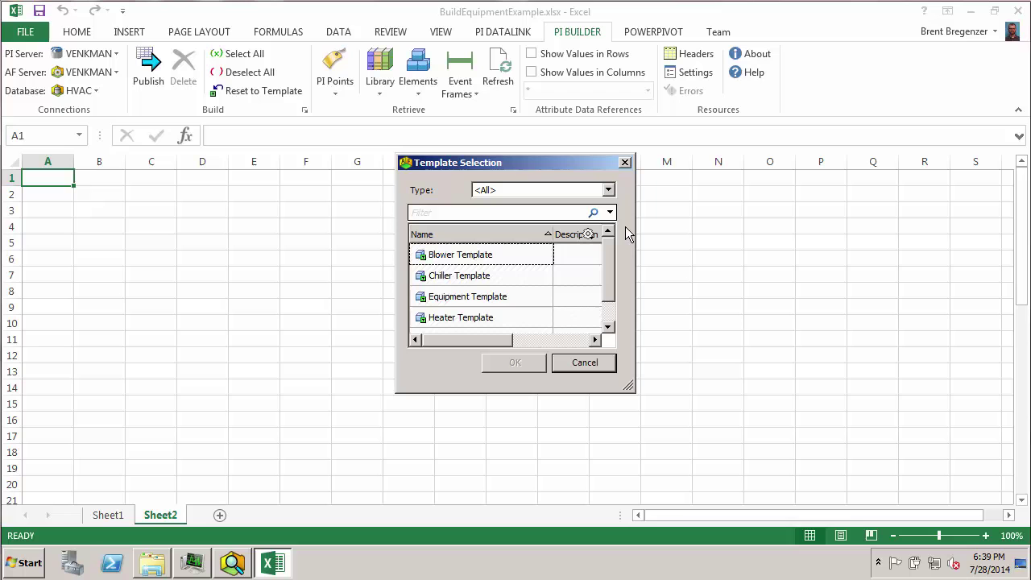
{"action": "left_click", "coordinate": [464, 262]}
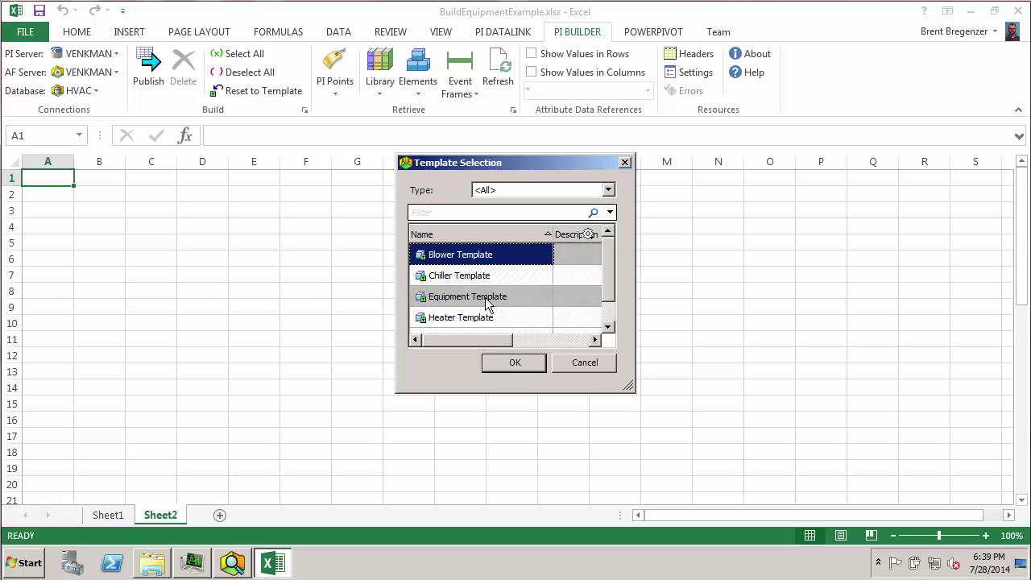
{"action": "left_click", "coordinate": [516, 361]}
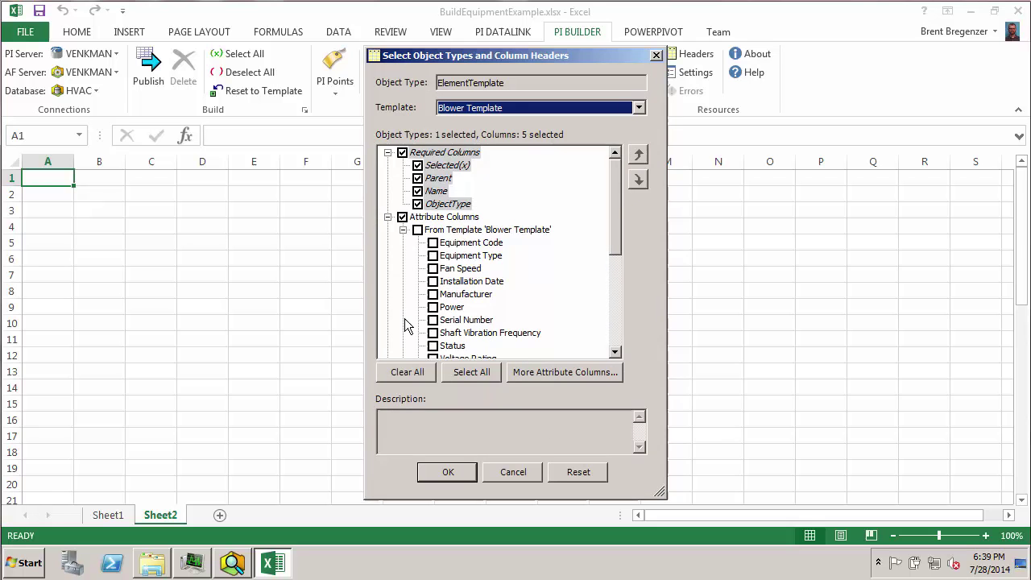
- Exclude all Attribute Columns from the headers to retrieve and collapse that group
{"action": "left_click", "coordinate": [402, 218]}
{"action": "left_click", "coordinate": [388, 218]}
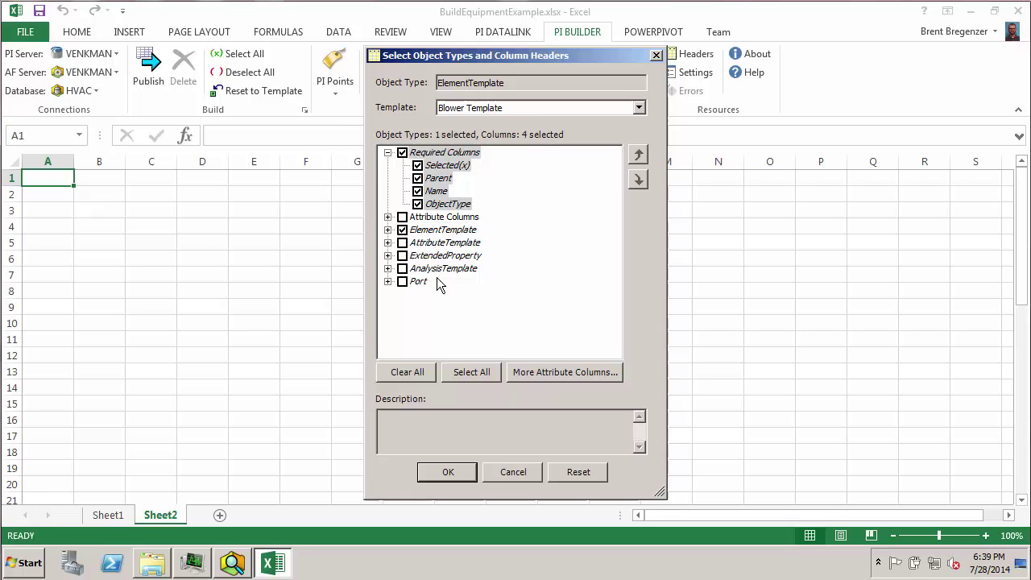
{"action": "left_click", "coordinate": [388, 229]}
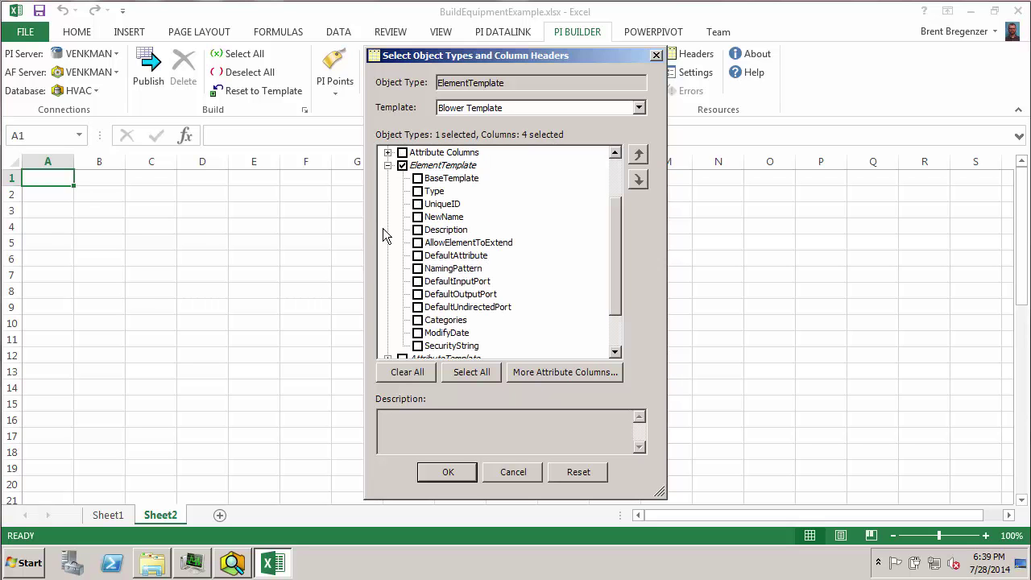
{"action": "left_click", "coordinate": [402, 166]}
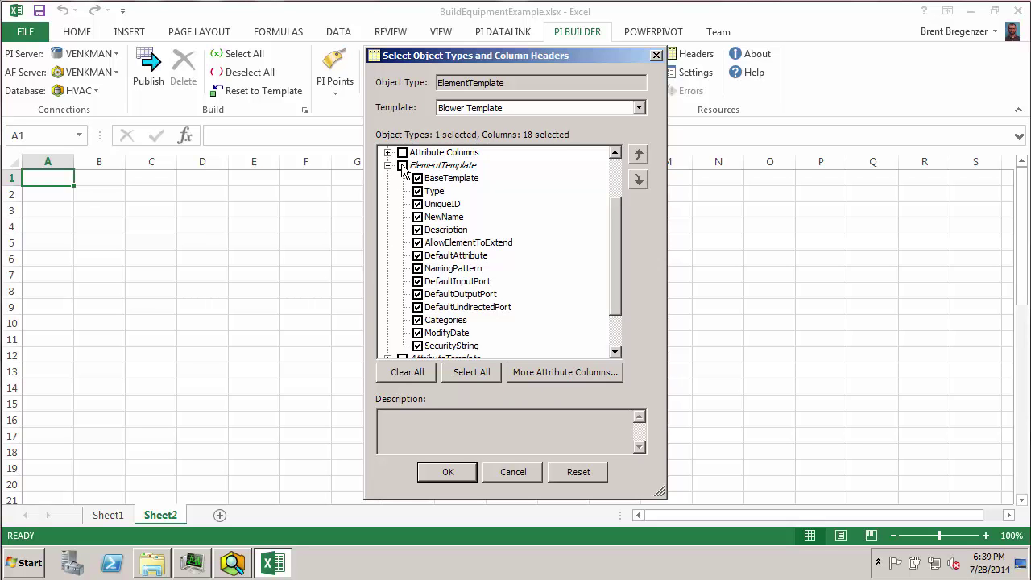
{"action": "left_click", "coordinate": [402, 165]}
{"action": "left_click", "coordinate": [402, 166]}
{"action": "left_click", "coordinate": [402, 165]}
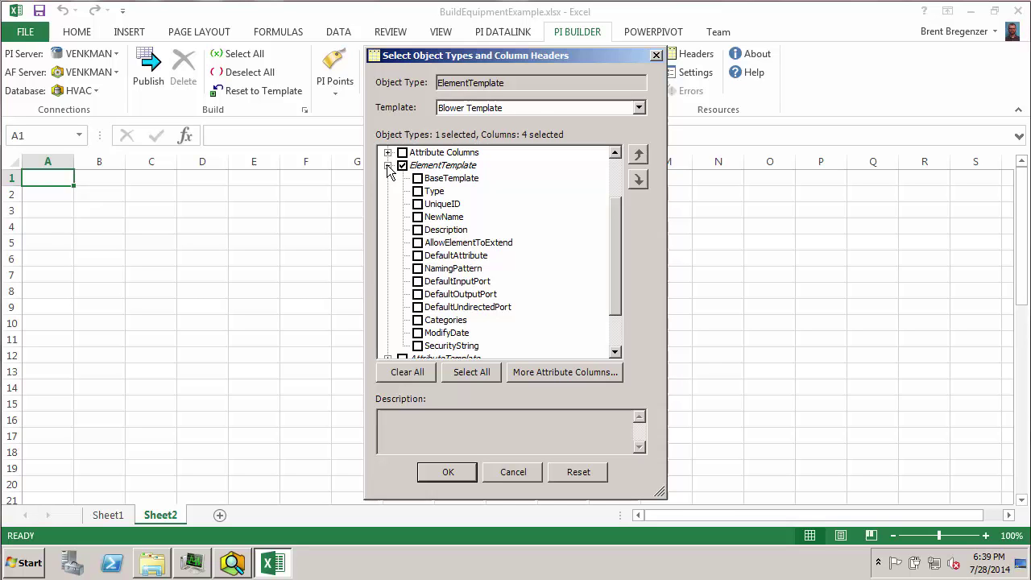
{"action": "left_click", "coordinate": [388, 166]}
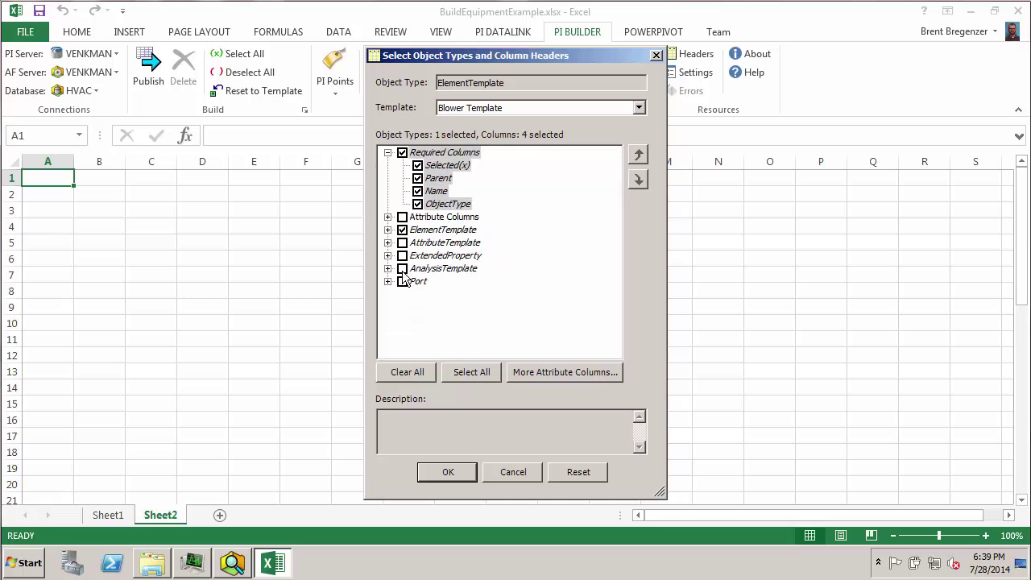
- Include the AttributeTemplate columns DataReference and ConfigString, and retrieve the chosen templates into Sheet2
{"action": "left_click", "coordinate": [387, 242]}
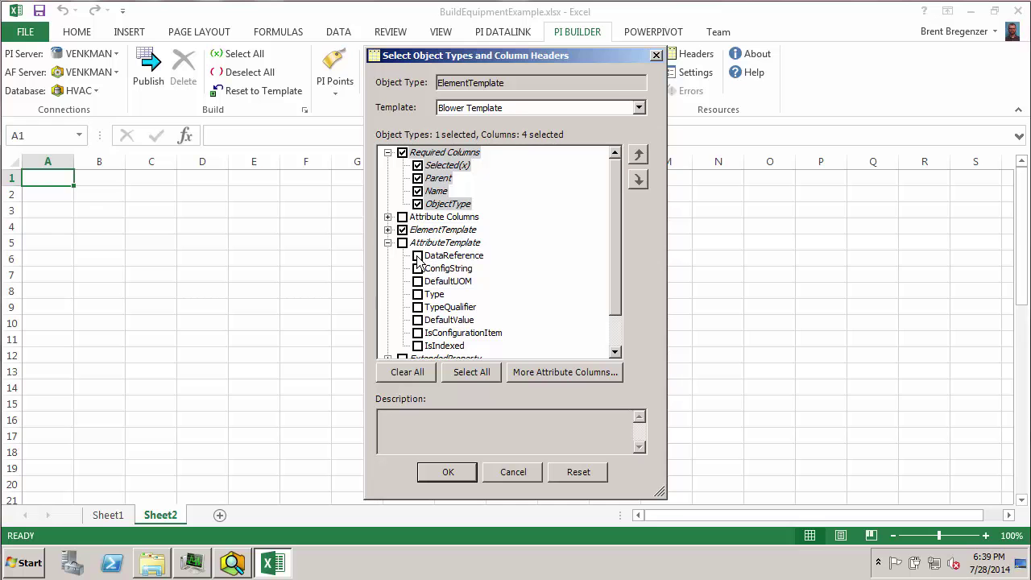
{"action": "left_click", "coordinate": [417, 268]}
{"action": "left_click", "coordinate": [448, 473]}
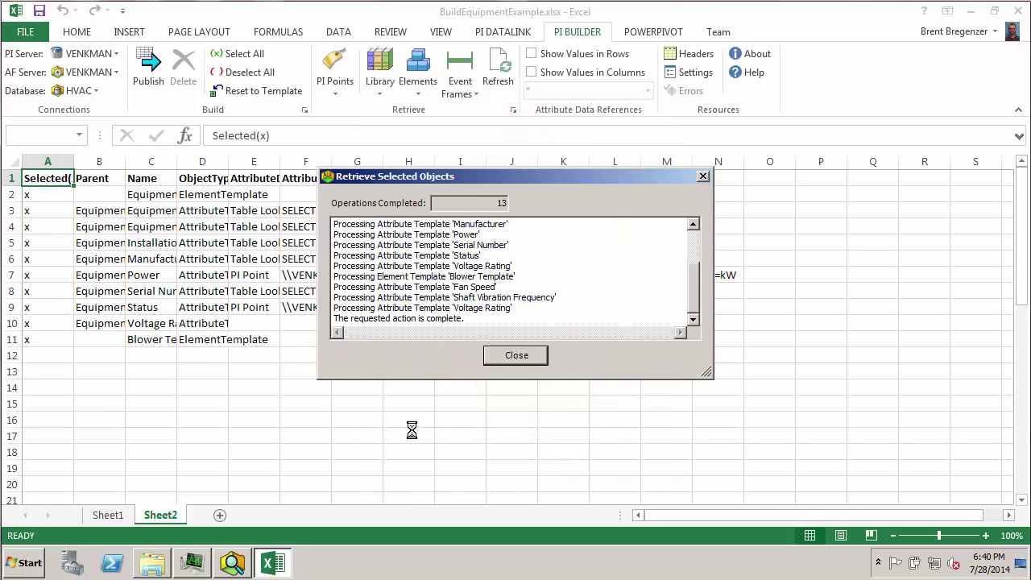
{"action": "left_click", "coordinate": [516, 357]}
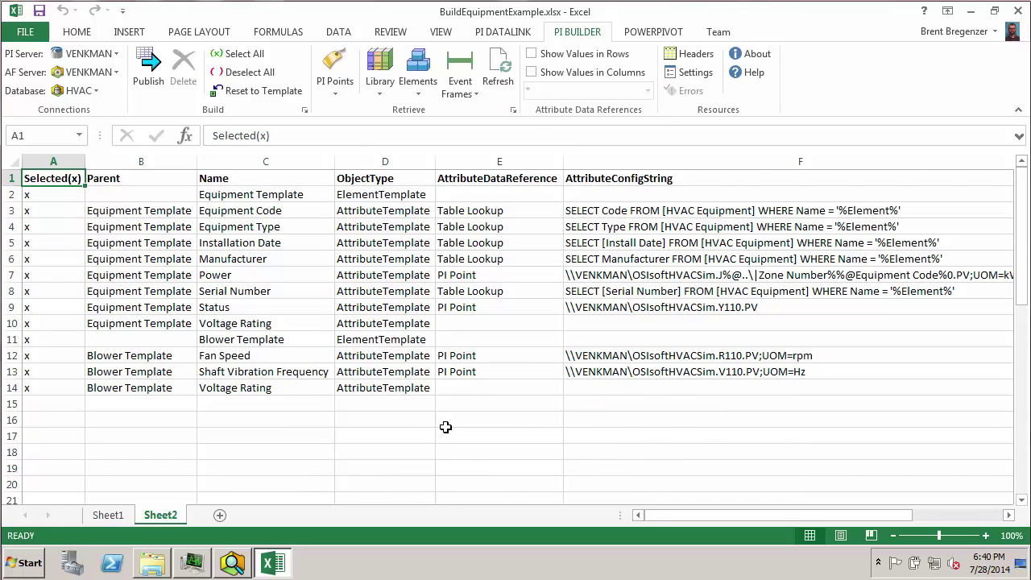
- Review the retrieved rows for the Equipment Template and Blower Template, their attribute templates and the data reference of Fan Speed
{"action": "left_click", "coordinate": [253, 197]}
{"action": "left_click", "coordinate": [253, 211]}
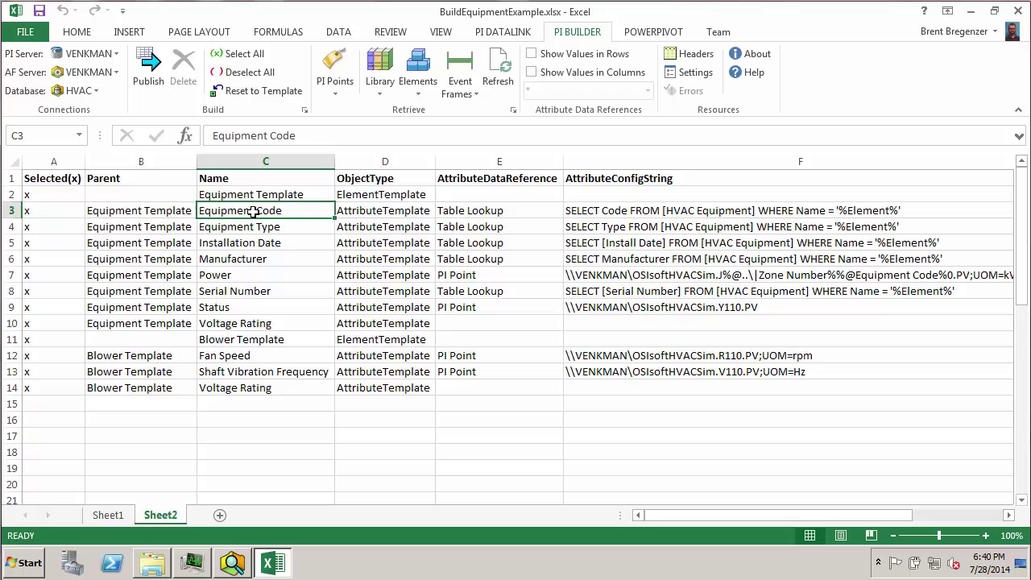
{"action": "left_click_drag", "start_coordinate": [297, 210], "coordinate": [384, 326]}
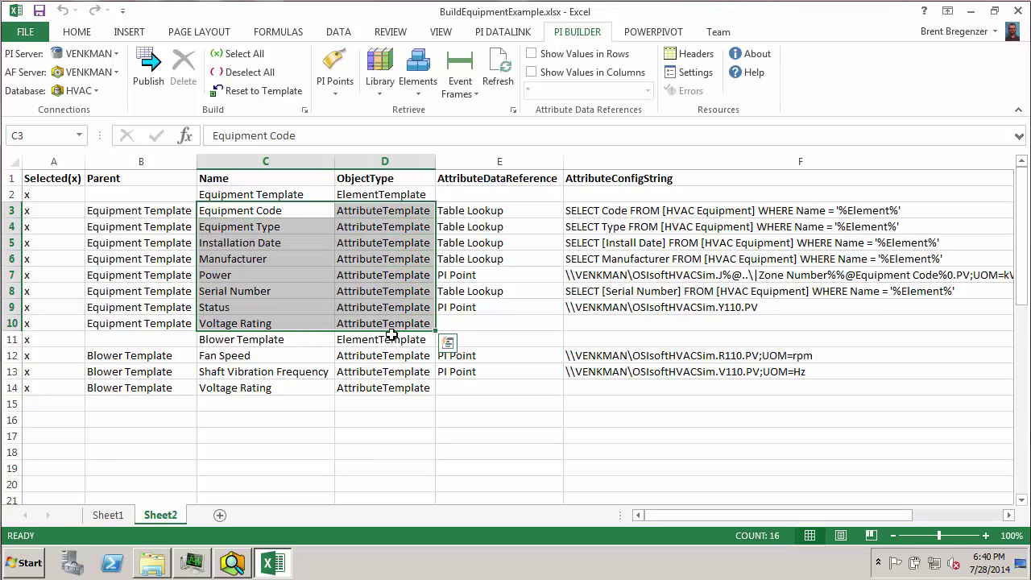
{"action": "left_click", "coordinate": [250, 343]}
{"action": "left_click_drag", "start_coordinate": [250, 360], "coordinate": [338, 407]}
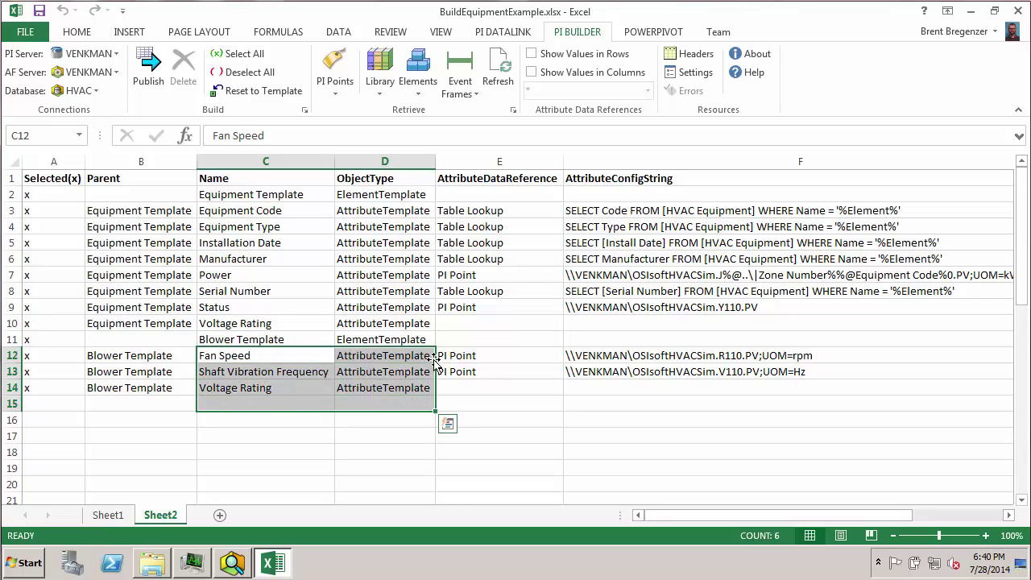
{"action": "left_click", "coordinate": [467, 357]}
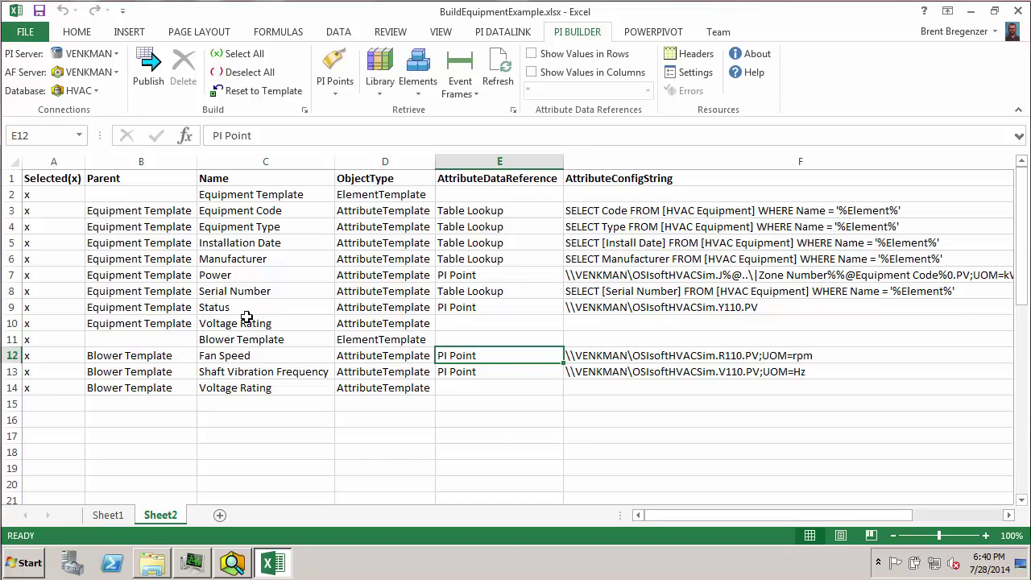
- Sort the whole retrieved table on Sheet2 by AttributeDataReference from A to Z, keeping the header row
{"action": "left_click", "coordinate": [55, 179]}
{"action": "key", "text": "ctrl+shift+Right"}
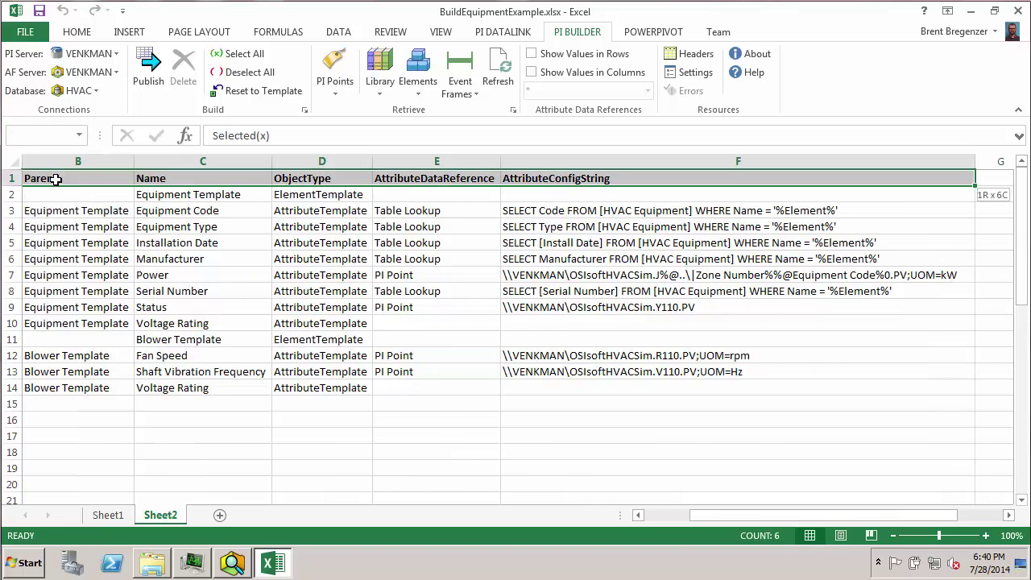
{"action": "key", "text": "ctrl+shift+Down"}
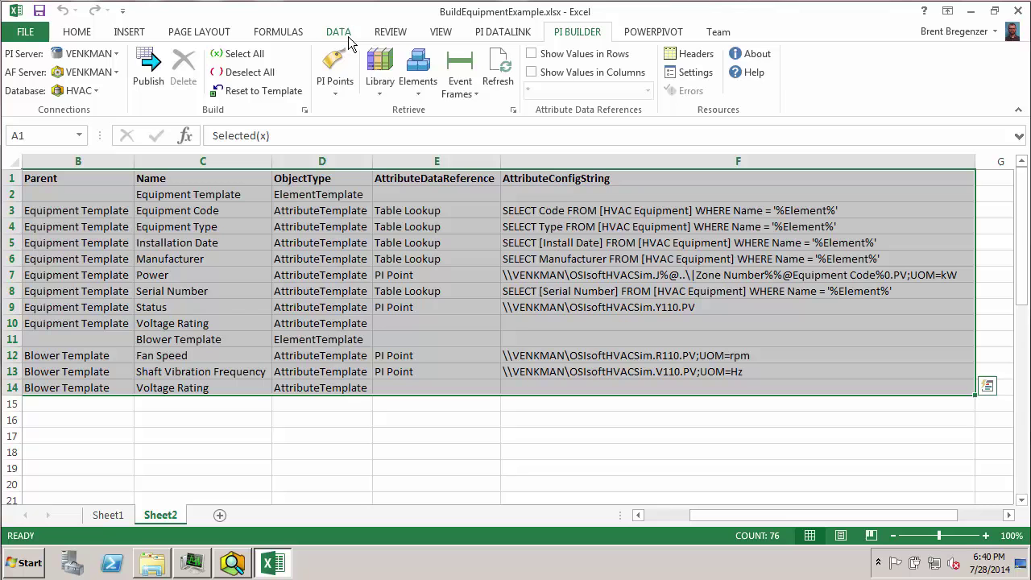
{"action": "left_click", "coordinate": [339, 32]}
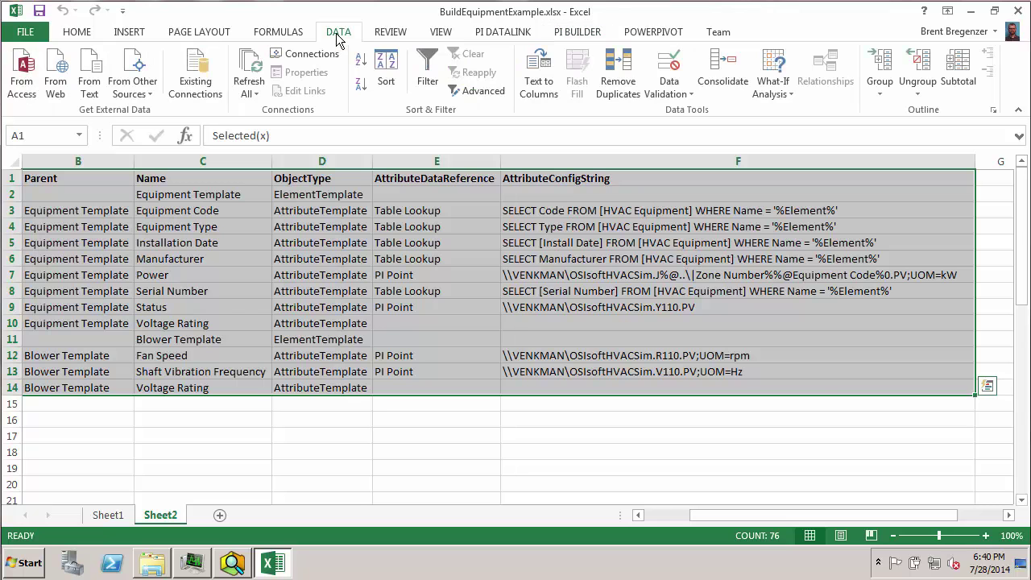
{"action": "left_click", "coordinate": [390, 66]}
{"action": "left_click", "coordinate": [493, 293]}
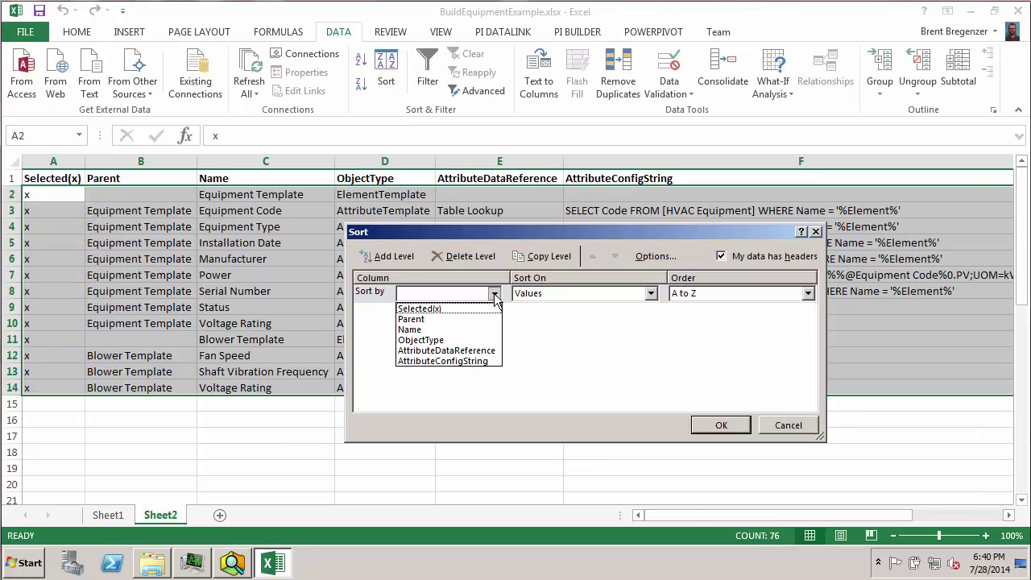
{"action": "left_click", "coordinate": [483, 351]}
{"action": "left_click", "coordinate": [721, 426]}
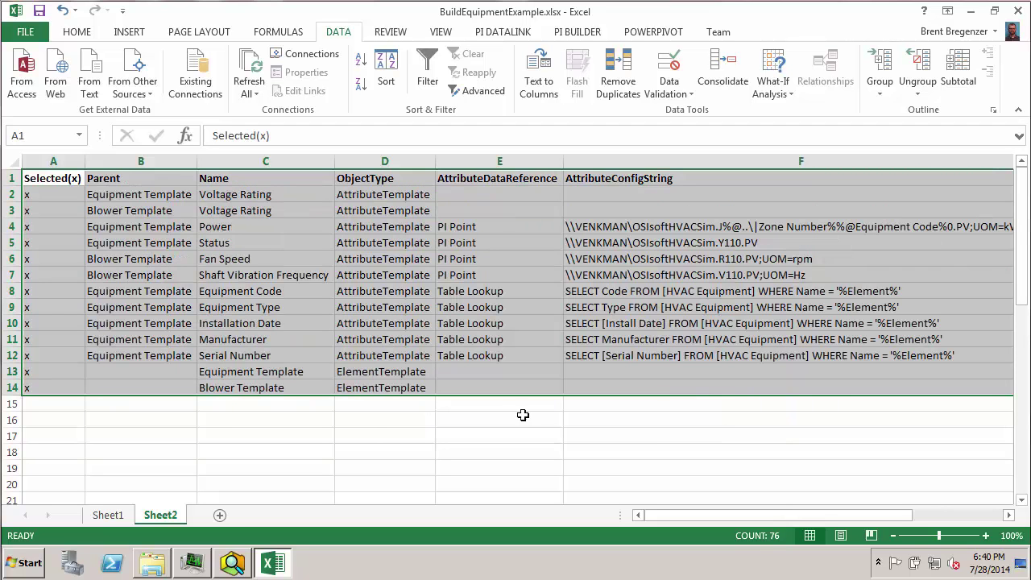
- Delete the two Voltage Rating rows, the Table Lookup rows and the two element template rows, leaving only the PI Point attribute templates
{"action": "left_click", "coordinate": [335, 238]}
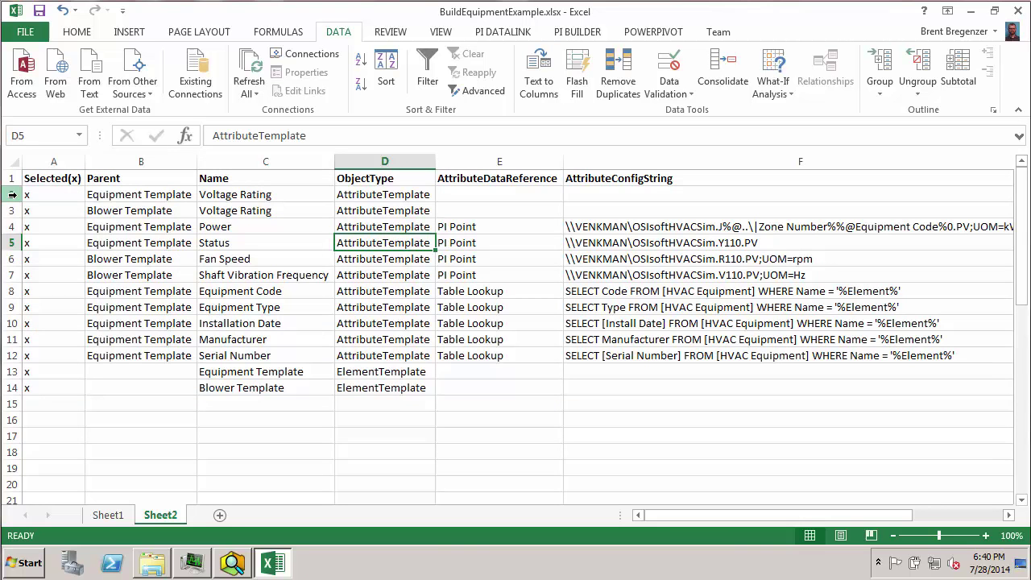
{"action": "left_click_drag", "start_coordinate": [8, 195], "coordinate": [9, 210]}
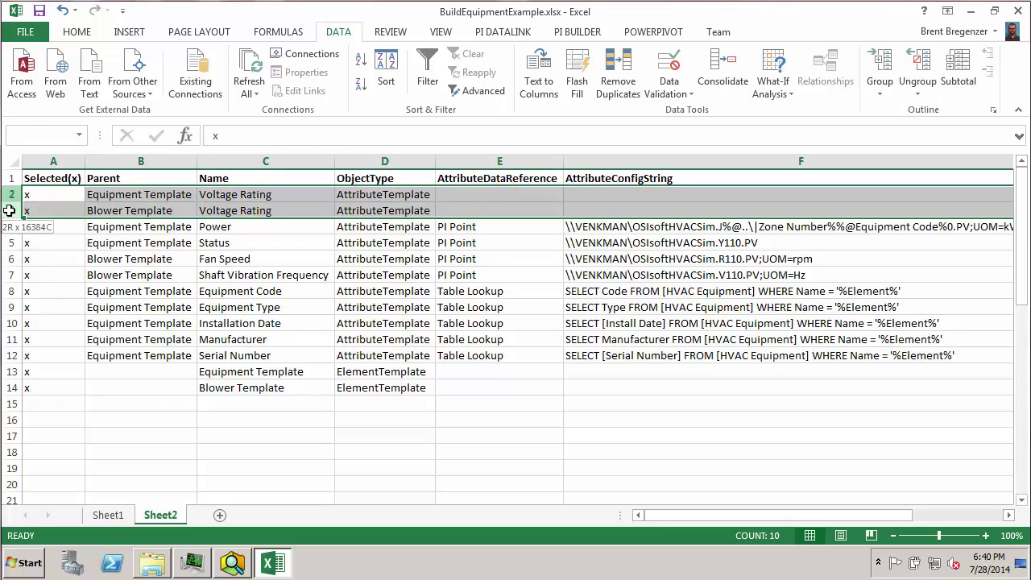
{"action": "right_click", "coordinate": [9, 211]}
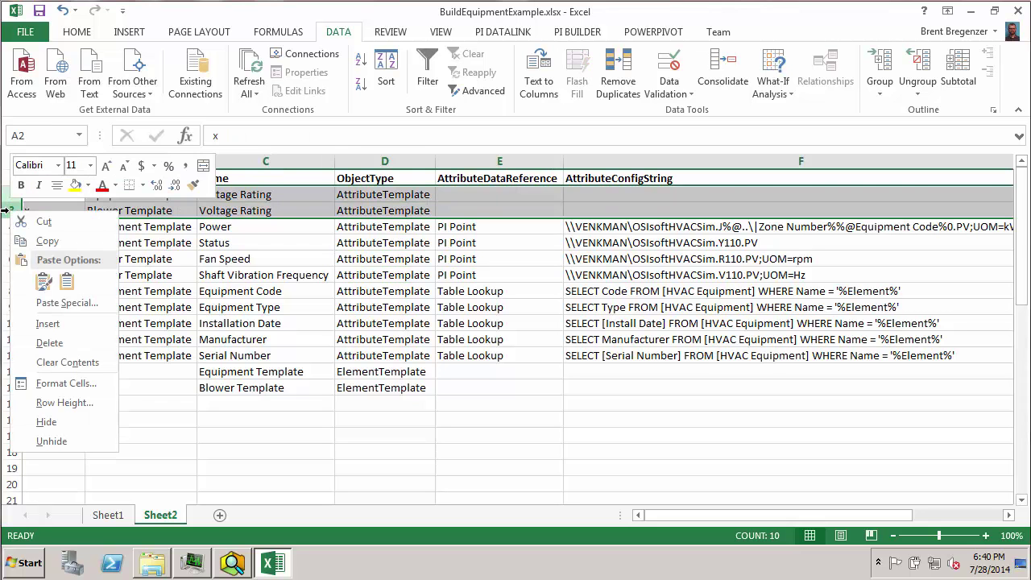
{"action": "left_click", "coordinate": [49, 343]}
{"action": "left_click_drag", "start_coordinate": [12, 258], "coordinate": [16, 356]}
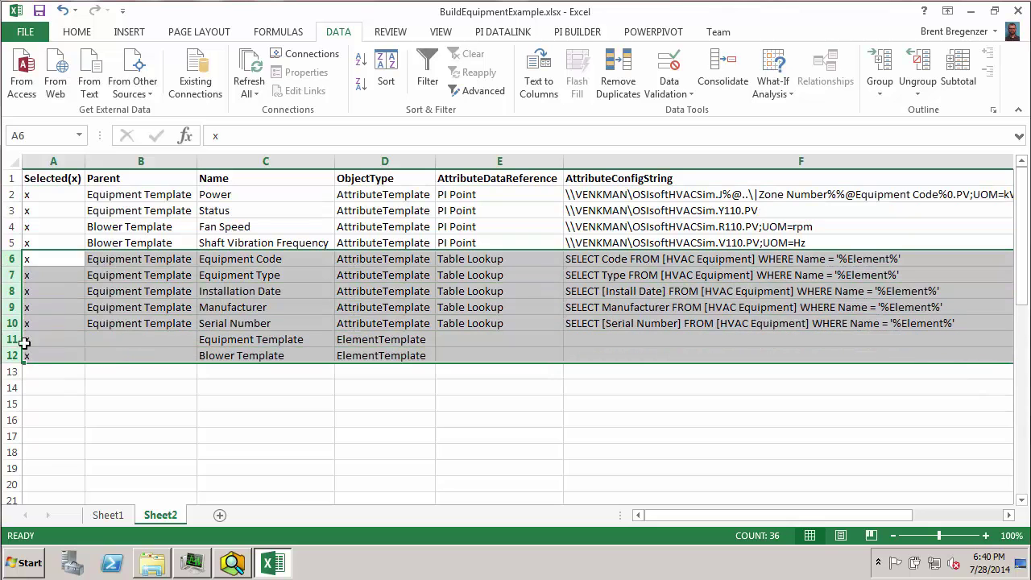
{"action": "right_click", "coordinate": [4, 259]}
{"action": "left_click", "coordinate": [51, 392]}
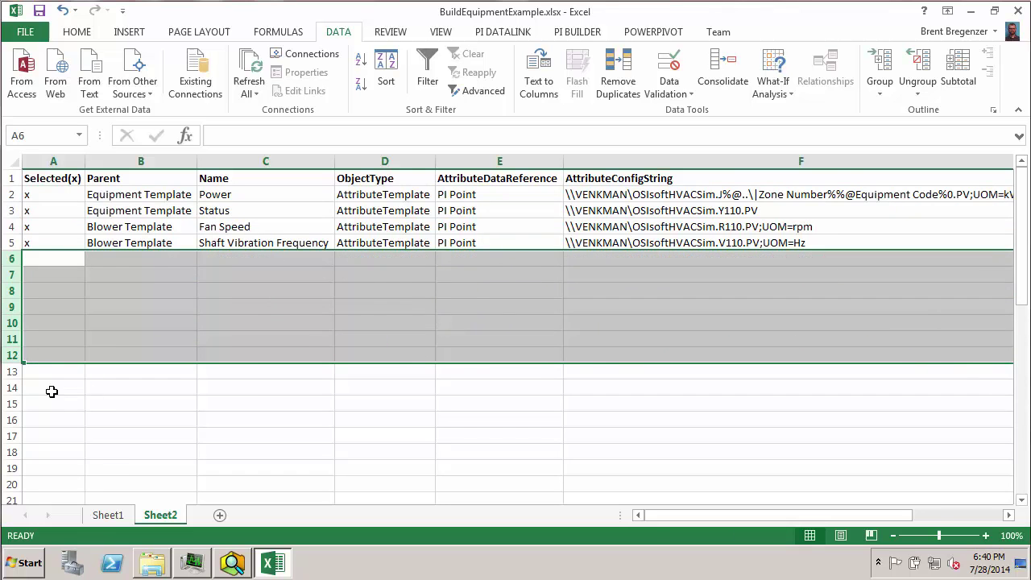
{"action": "left_click", "coordinate": [751, 206]}
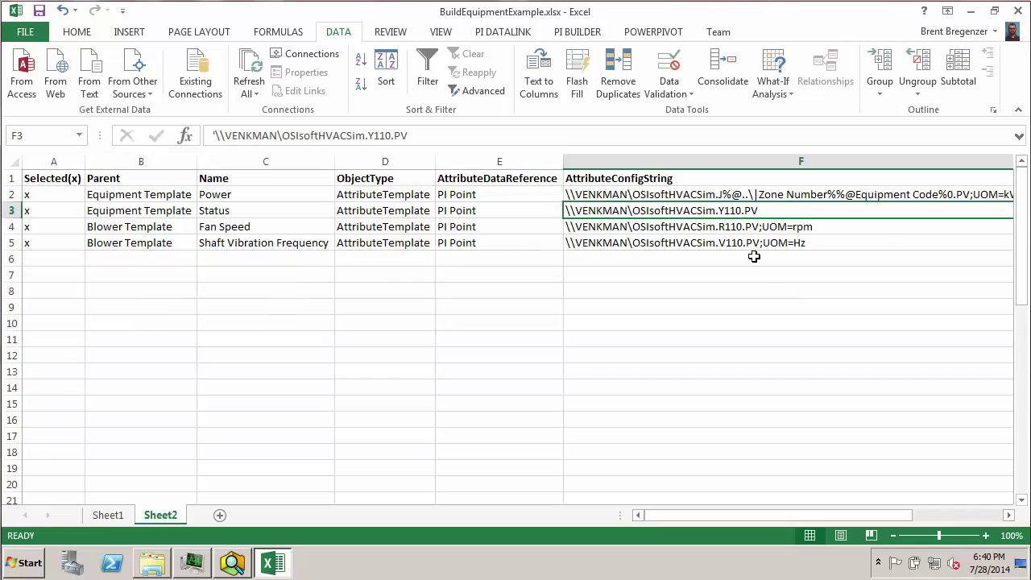
{"action": "left_click", "coordinate": [759, 195]}
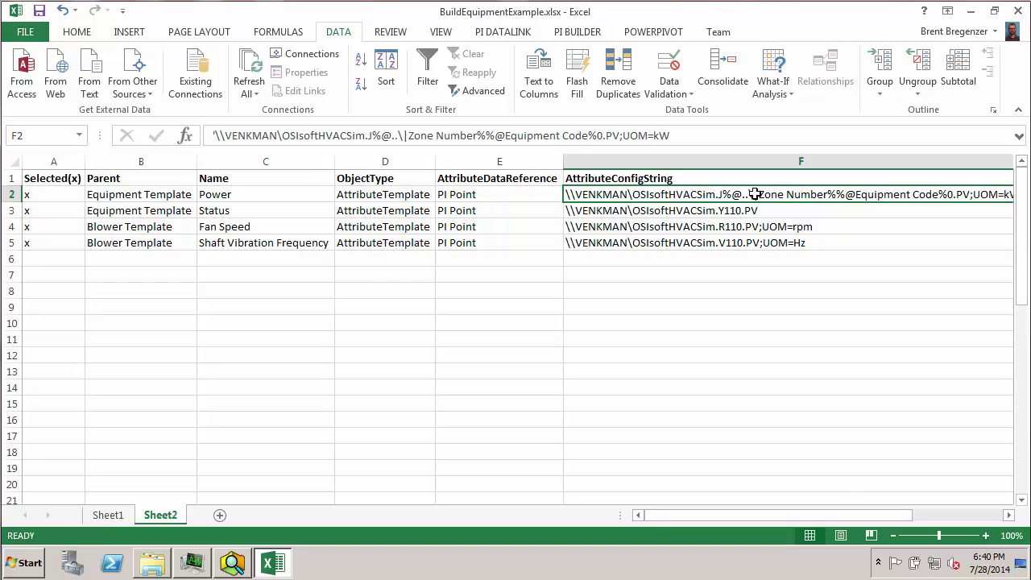
{"action": "left_click", "coordinate": [729, 210]}
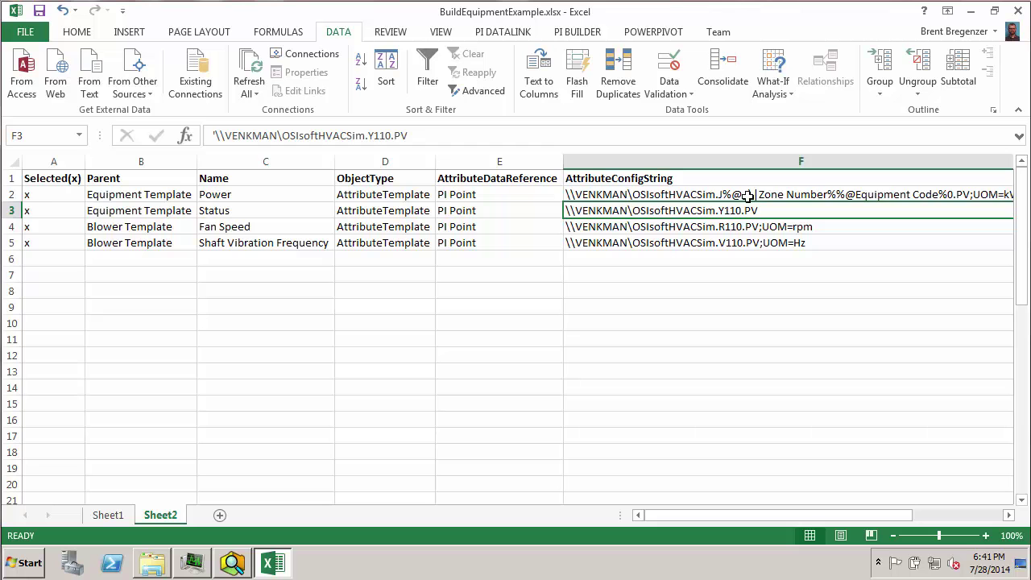
{"action": "left_click", "coordinate": [741, 196]}
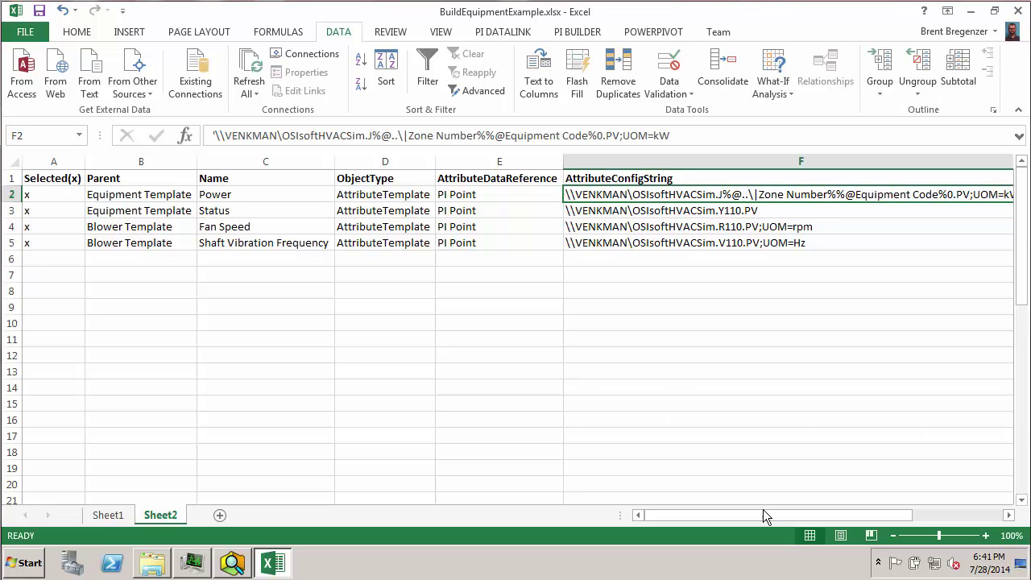
{"action": "left_click_drag", "start_coordinate": [763, 514], "coordinate": [827, 516]}
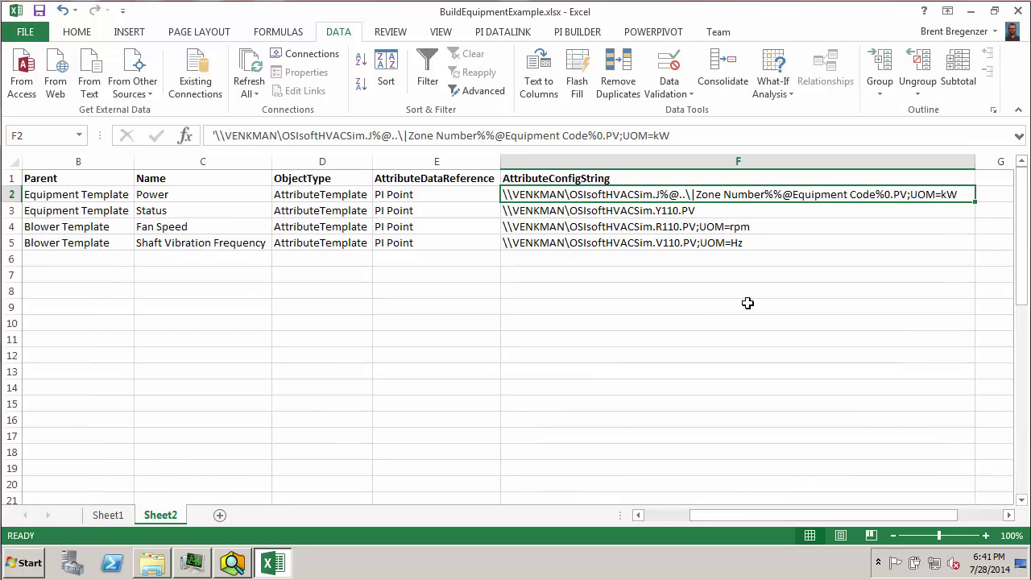
{"action": "double_click", "coordinate": [664, 194]}
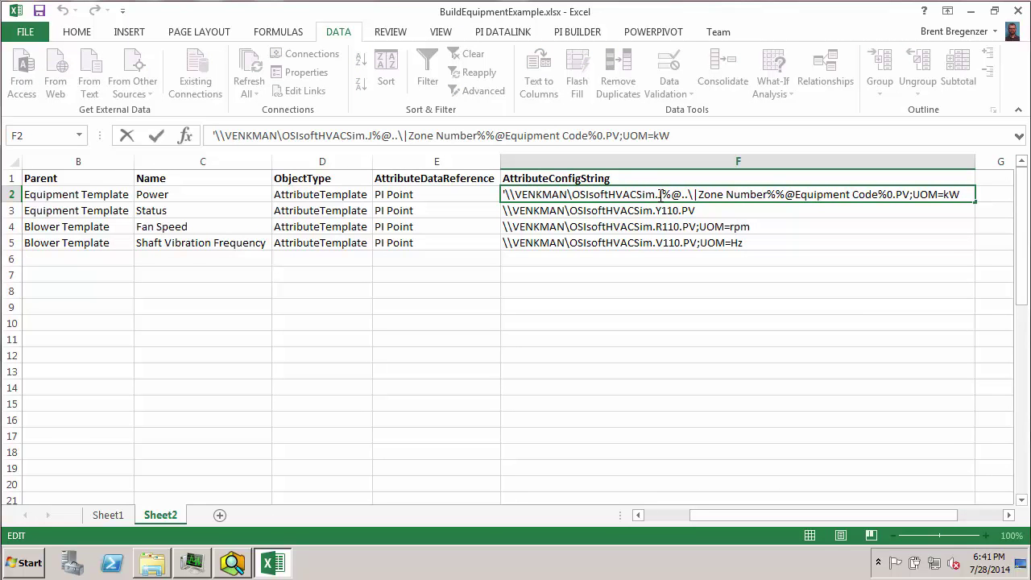
{"action": "left_click", "coordinate": [661, 195]}
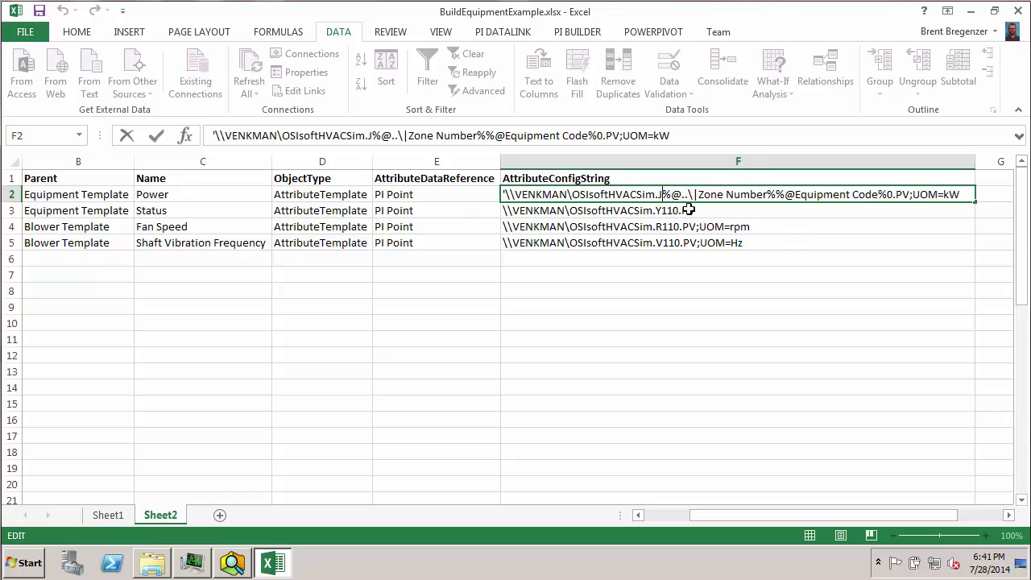
{"action": "key", "text": "ctrl+shift+Right"}
{"action": "key", "text": "ctrl+shift+Right"}
{"action": "key", "text": "ctrl+shift+Right"}
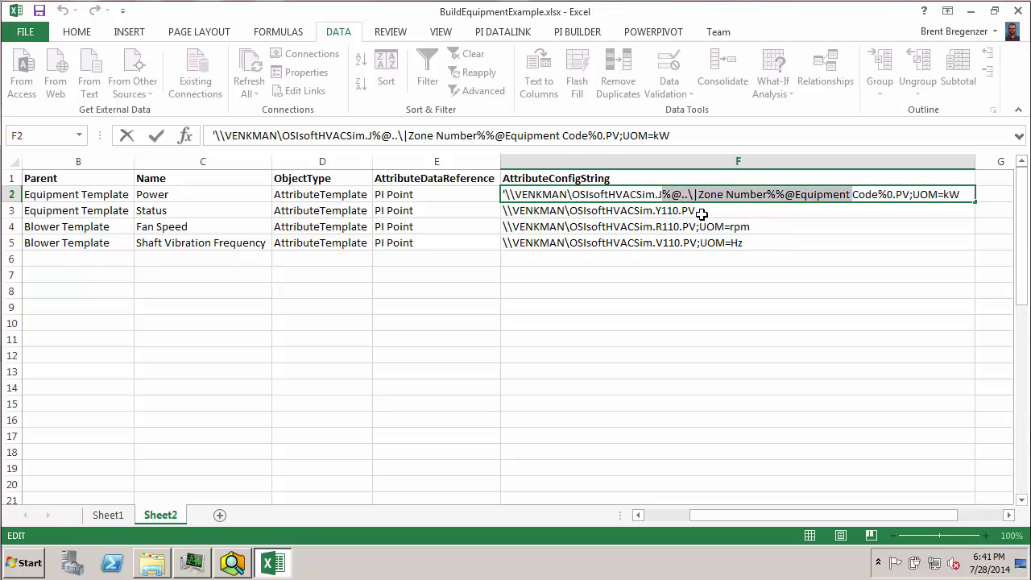
{"action": "key", "text": "shift+Right"}
{"action": "key", "text": "shift+Right"}
{"action": "key", "text": "shift+Right"}
{"action": "key", "text": "shift+Right"}
{"action": "key", "text": "shift+Right"}
{"action": "key", "text": "ctrl+c"}
{"action": "left_click_drag", "start_coordinate": [669, 211], "coordinate": [666, 246]}
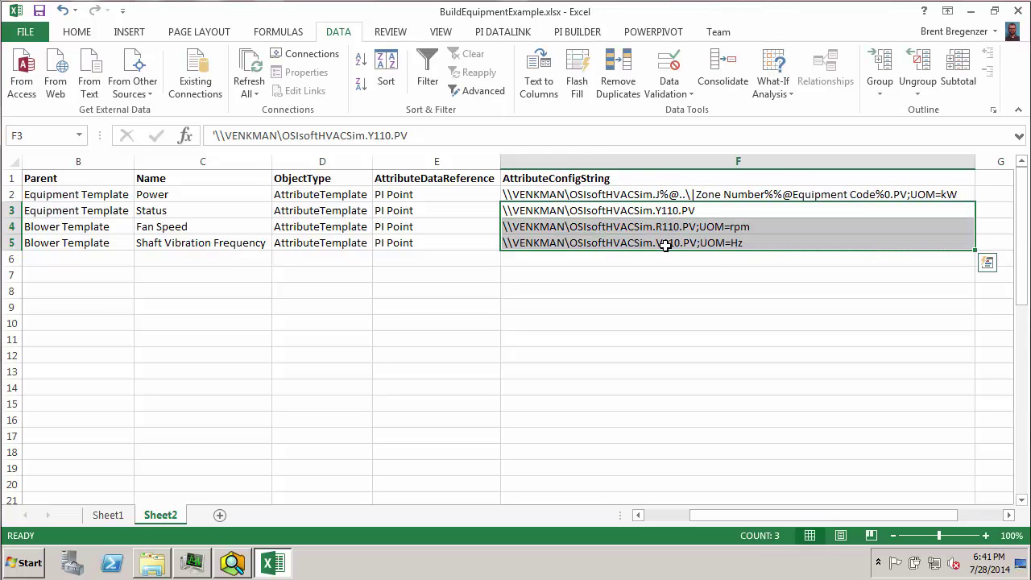
{"action": "key", "text": "ctrl+h"}
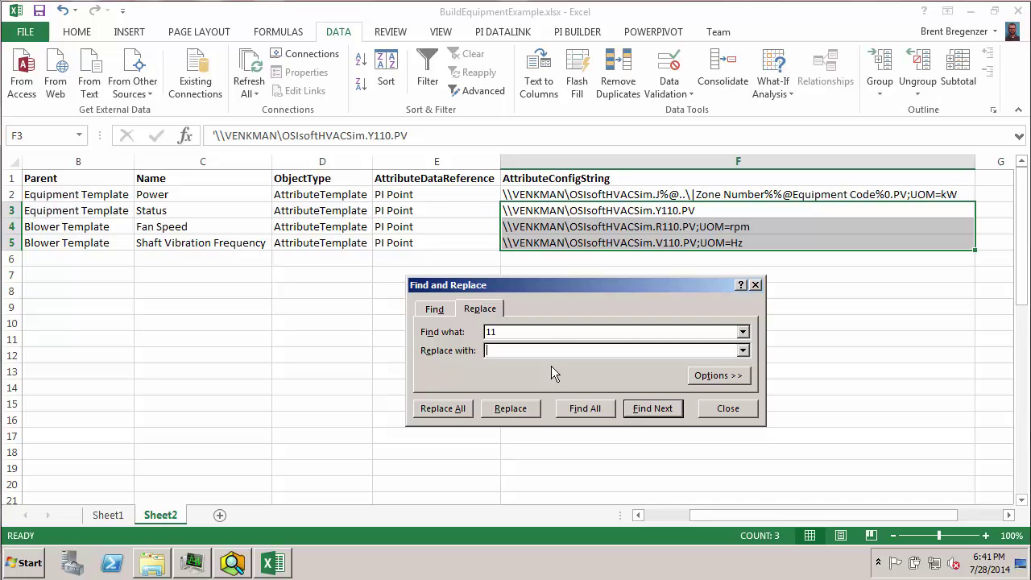
{"action": "key", "text": "ctrl+v"}
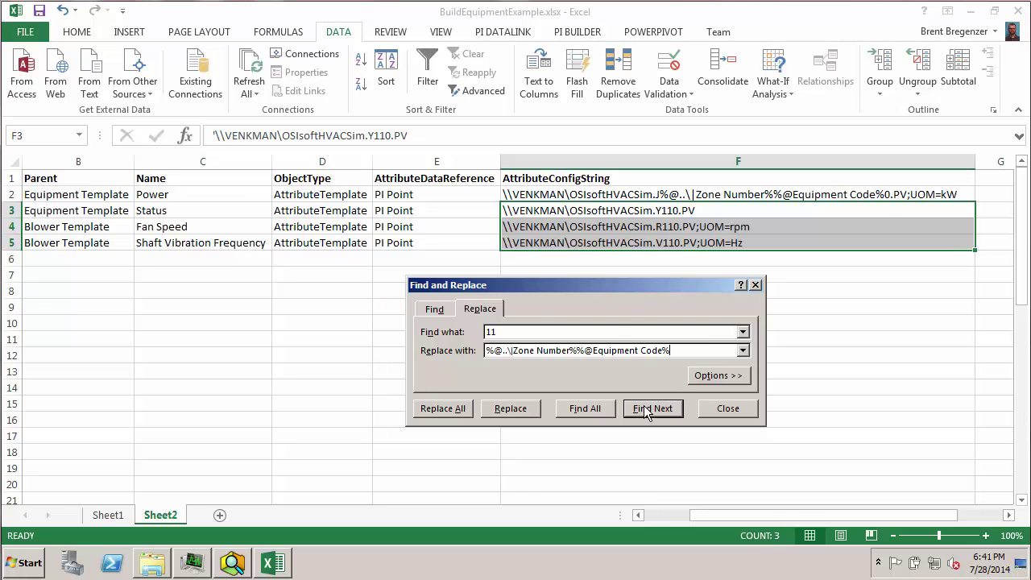
{"action": "left_click", "coordinate": [451, 411]}
{"action": "left_click", "coordinate": [517, 316]}
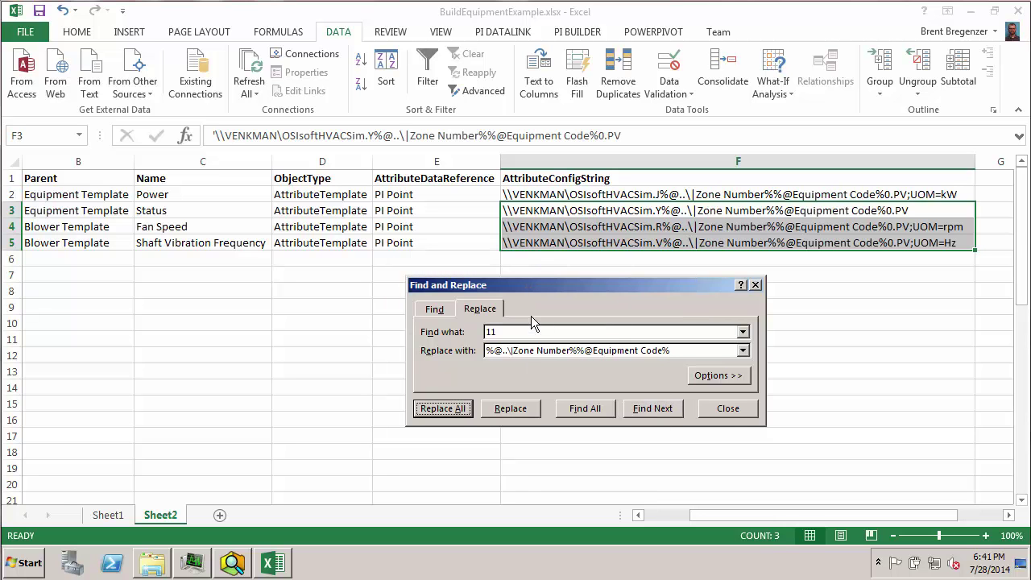
{"action": "left_click", "coordinate": [726, 412]}
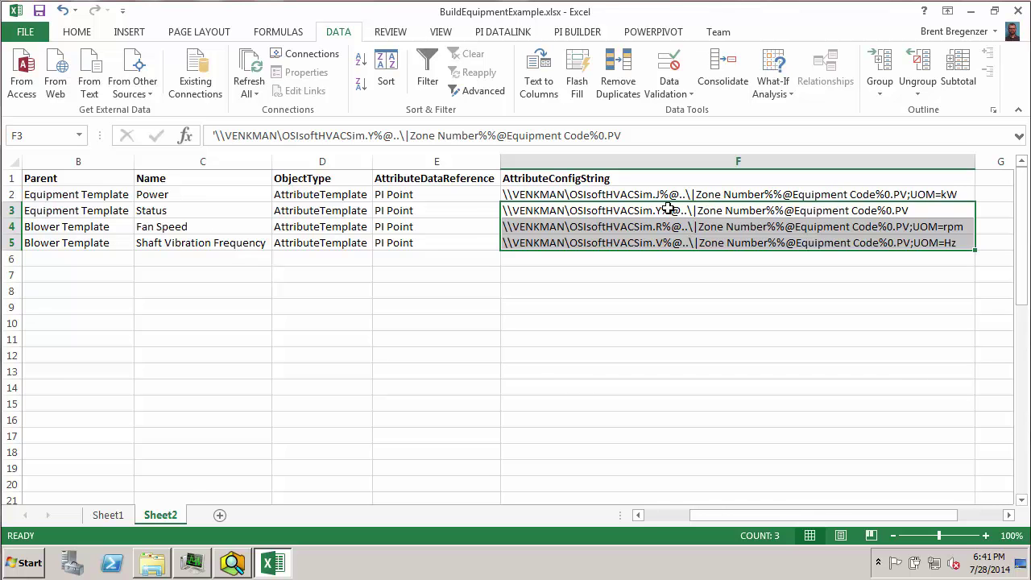
- Clear the selection mark of the Power row and publish the other three attribute templates in Edit Only mode
{"action": "left_click_drag", "start_coordinate": [709, 515], "coordinate": [638, 513]}
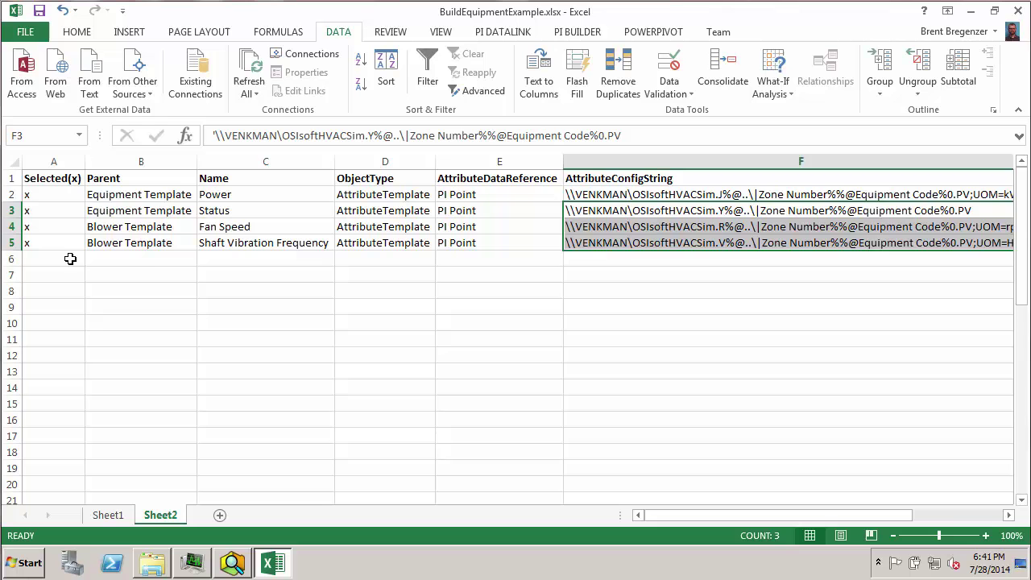
{"action": "left_click", "coordinate": [62, 197]}
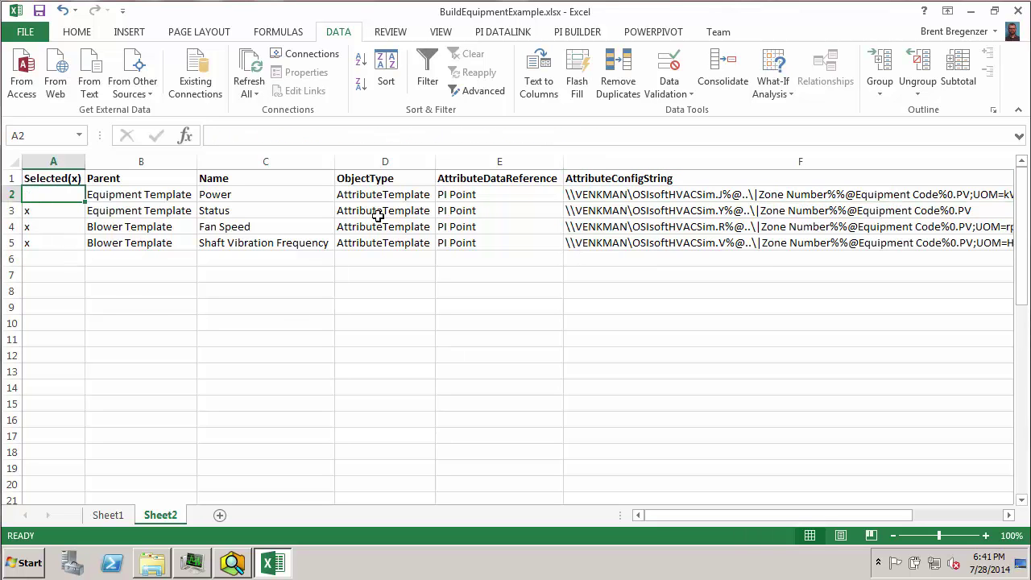
{"action": "left_click", "coordinate": [597, 39]}
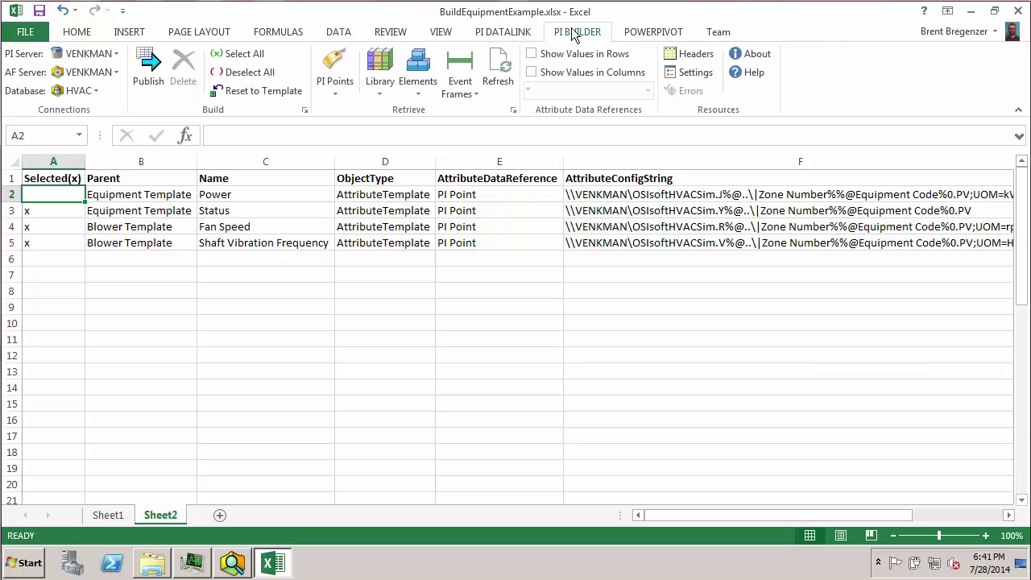
{"action": "left_click", "coordinate": [151, 64]}
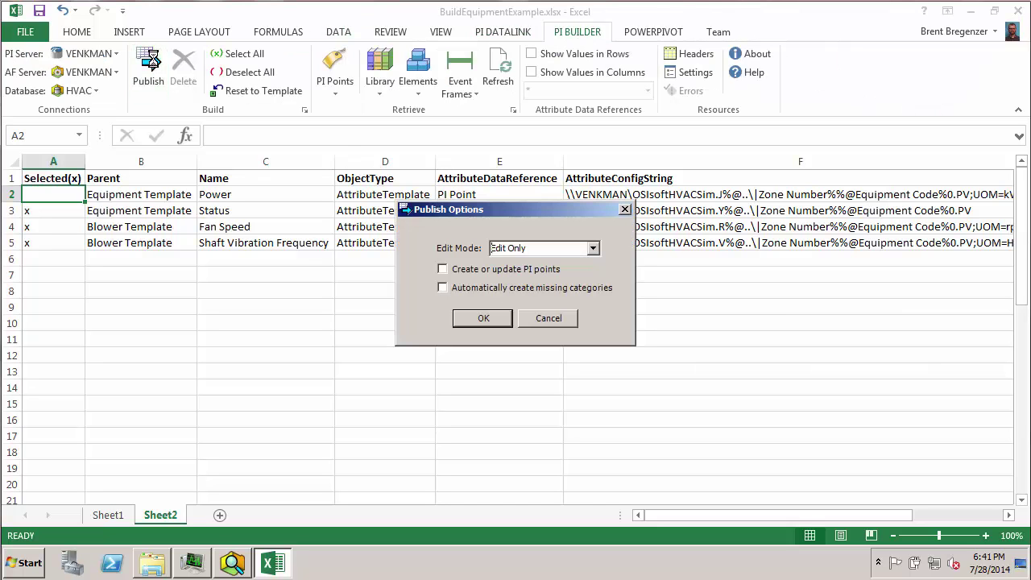
{"action": "left_click", "coordinate": [482, 318]}
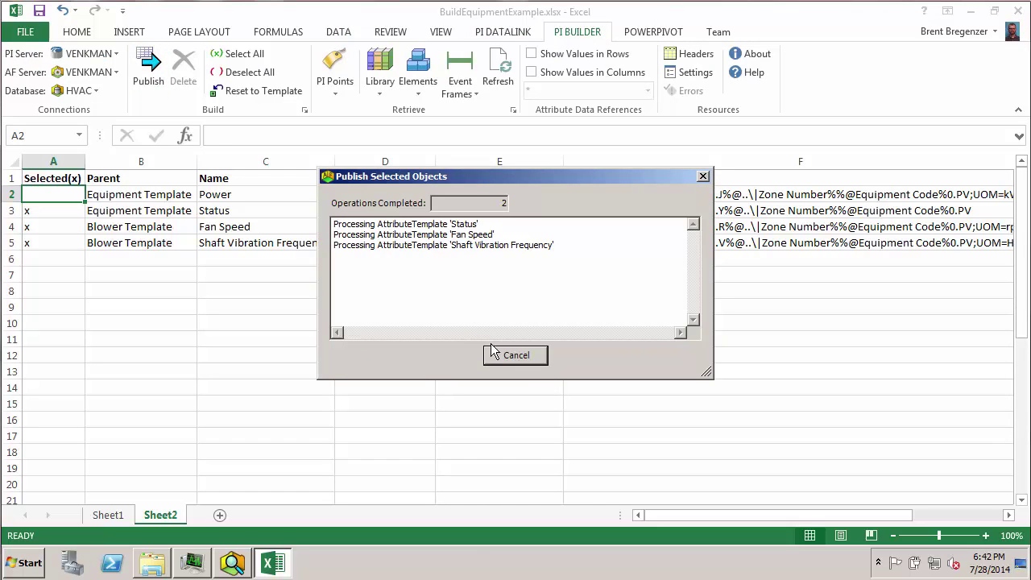
{"action": "left_click", "coordinate": [515, 357]}
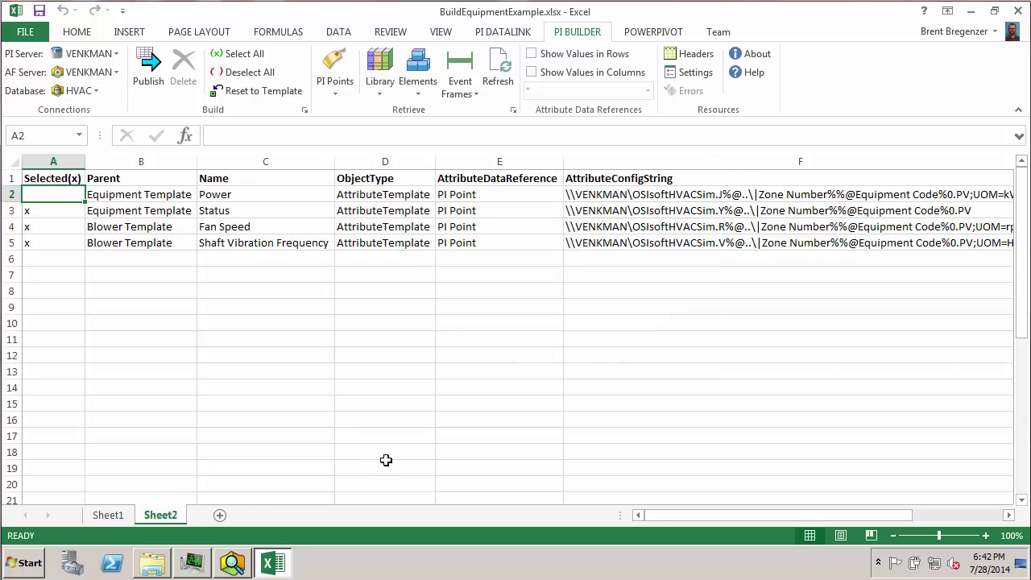
- Switch to PI System Explorer, refresh the library and check the configuration strings of Status, Fan Speed and Shaft Vibration Frequency
{"action": "left_click", "coordinate": [233, 564]}
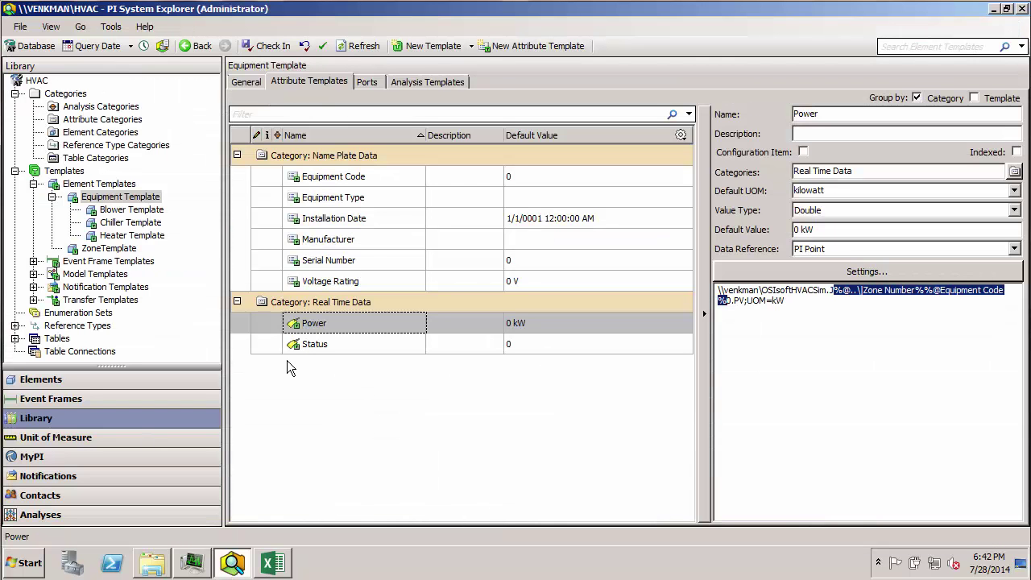
{"action": "left_click", "coordinate": [357, 48]}
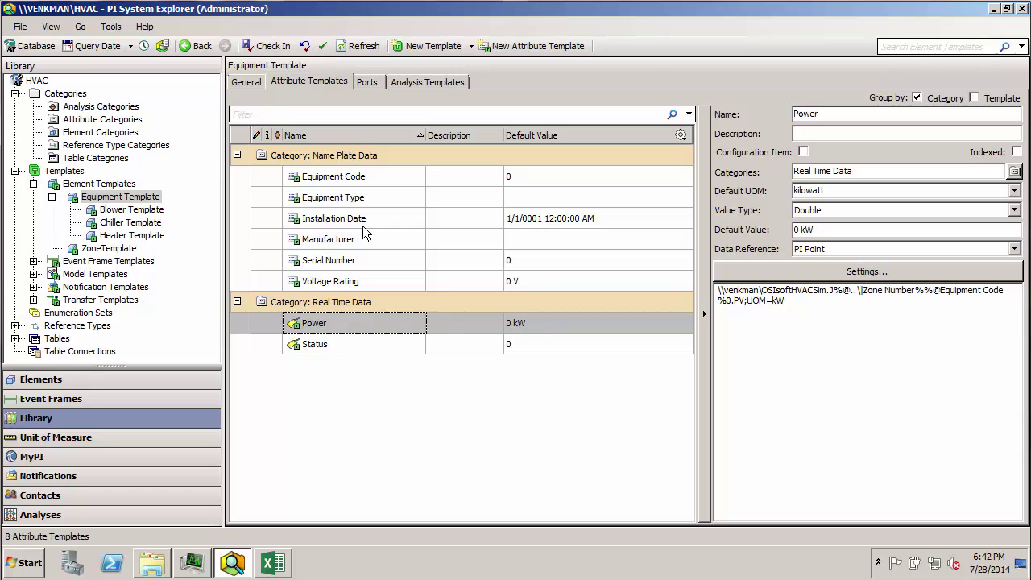
{"action": "left_click", "coordinate": [336, 358]}
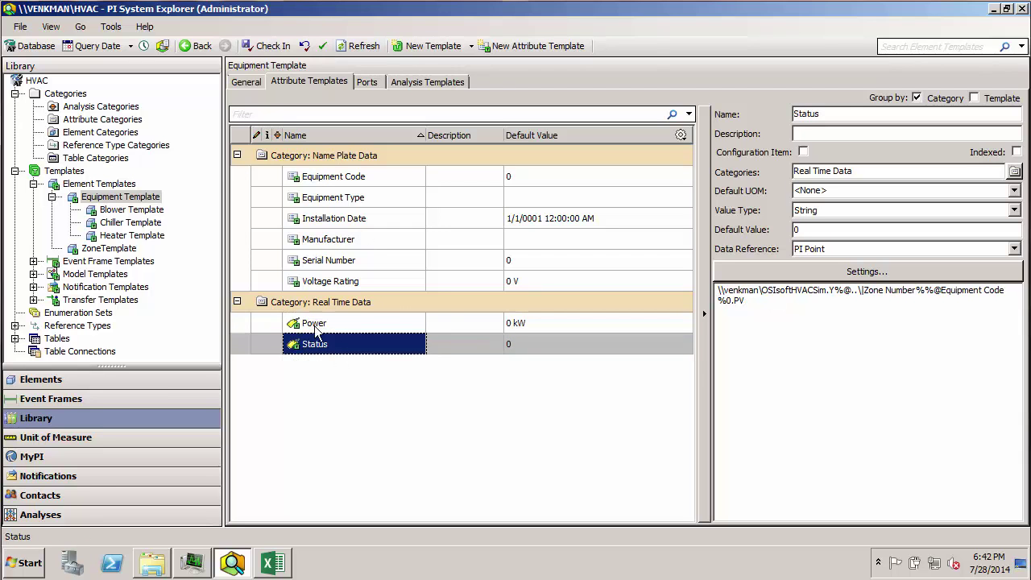
{"action": "left_click", "coordinate": [133, 210]}
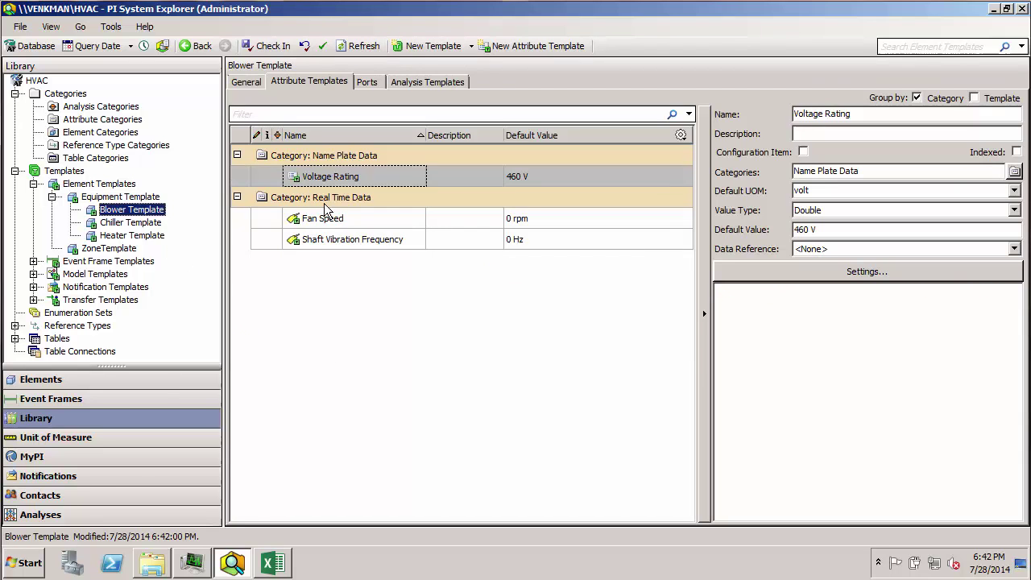
{"action": "left_click", "coordinate": [338, 219]}
{"action": "left_click", "coordinate": [357, 241]}
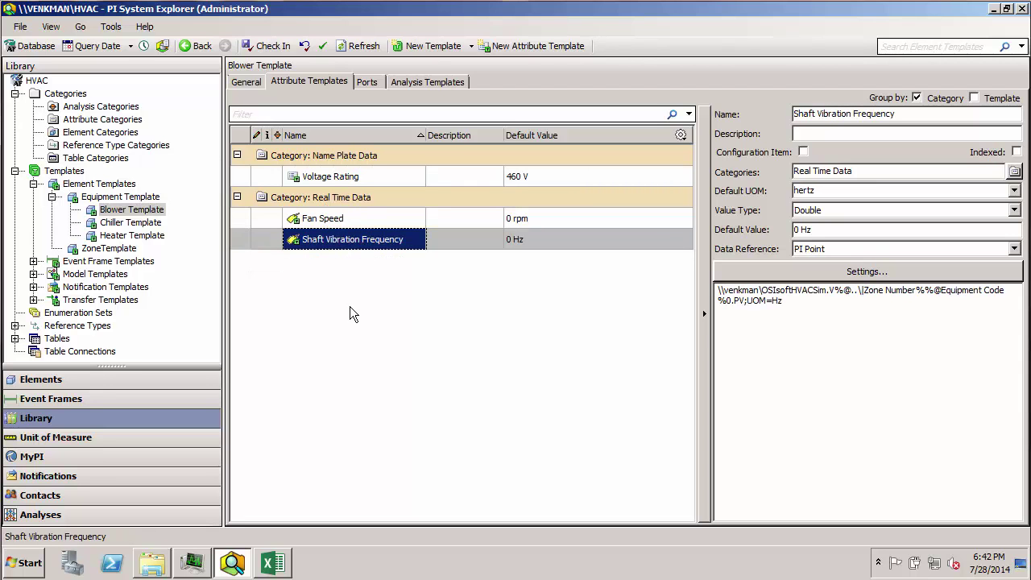
- Check the real-time attribute values and PI Point strings of the Zone1 elements BLR-01, CHR-01 and HTR-01
{"action": "left_click", "coordinate": [97, 381]}
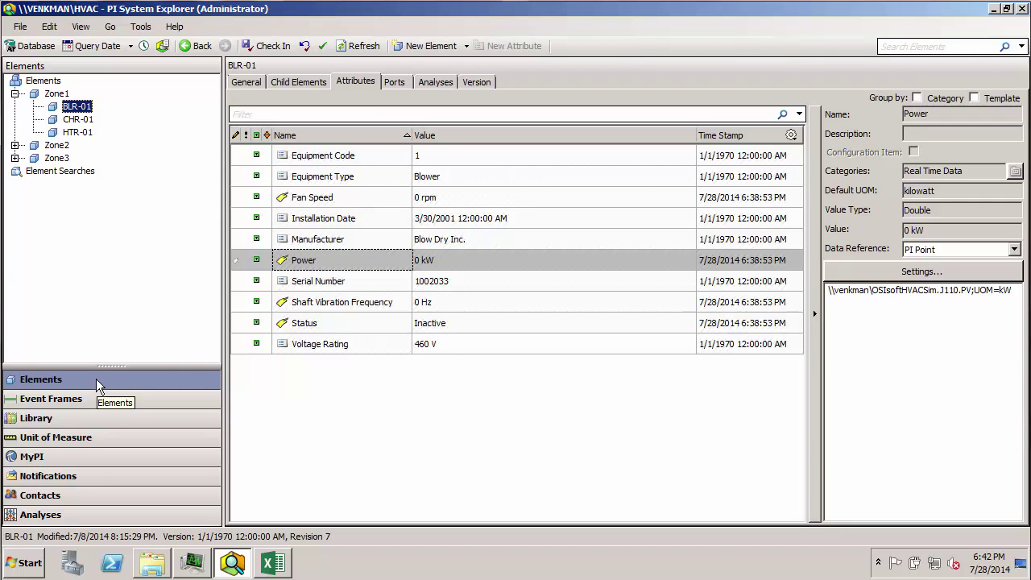
{"action": "mouse_move", "coordinate": [424, 331]}
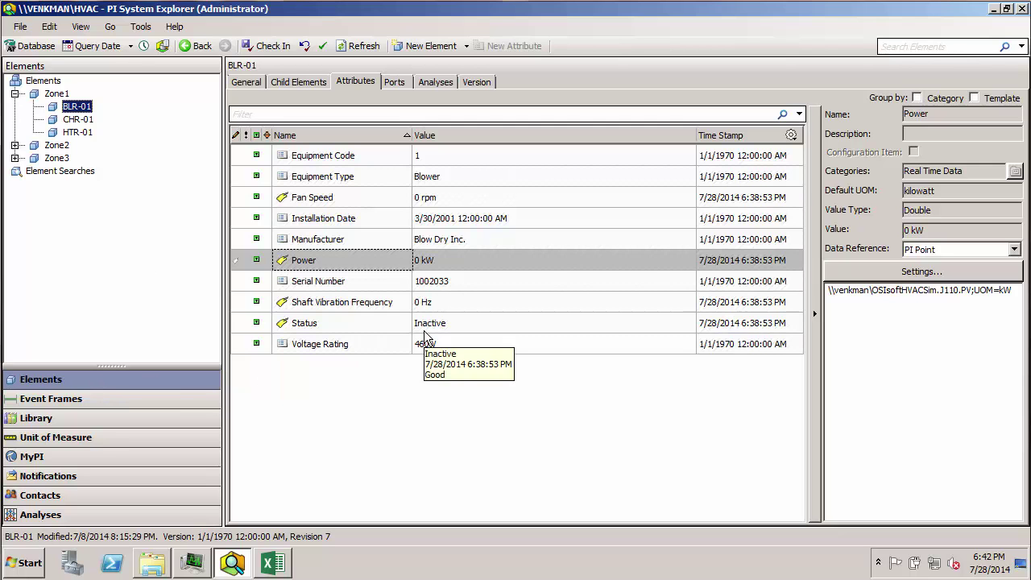
{"action": "mouse_move", "coordinate": [437, 262]}
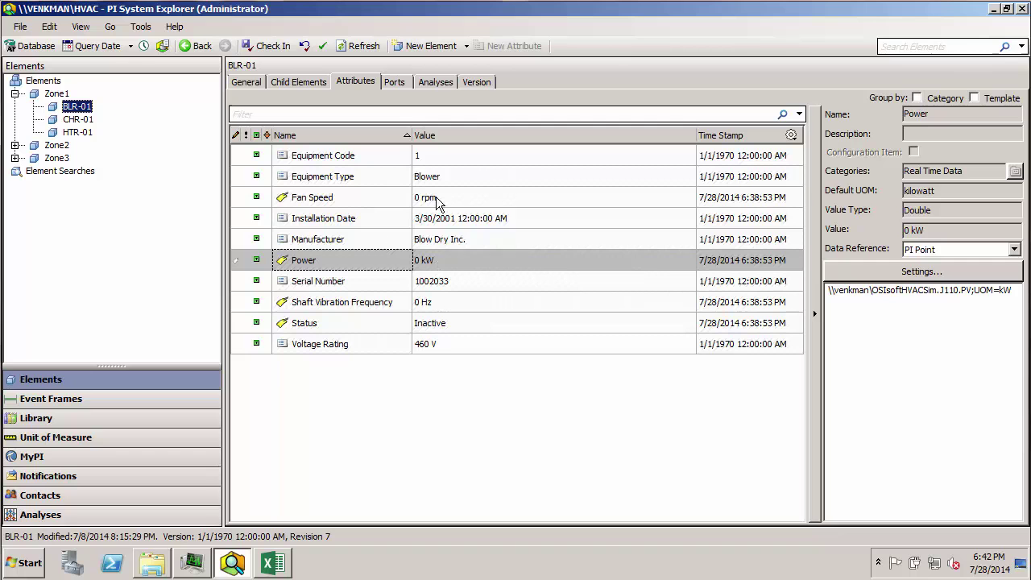
{"action": "mouse_move", "coordinate": [436, 198]}
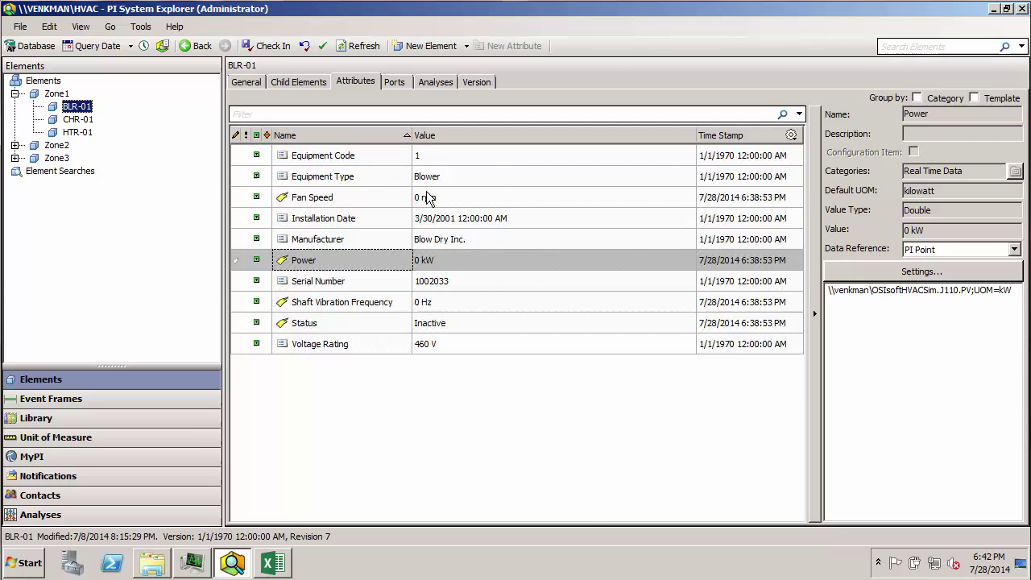
{"action": "right_click", "coordinate": [435, 266]}
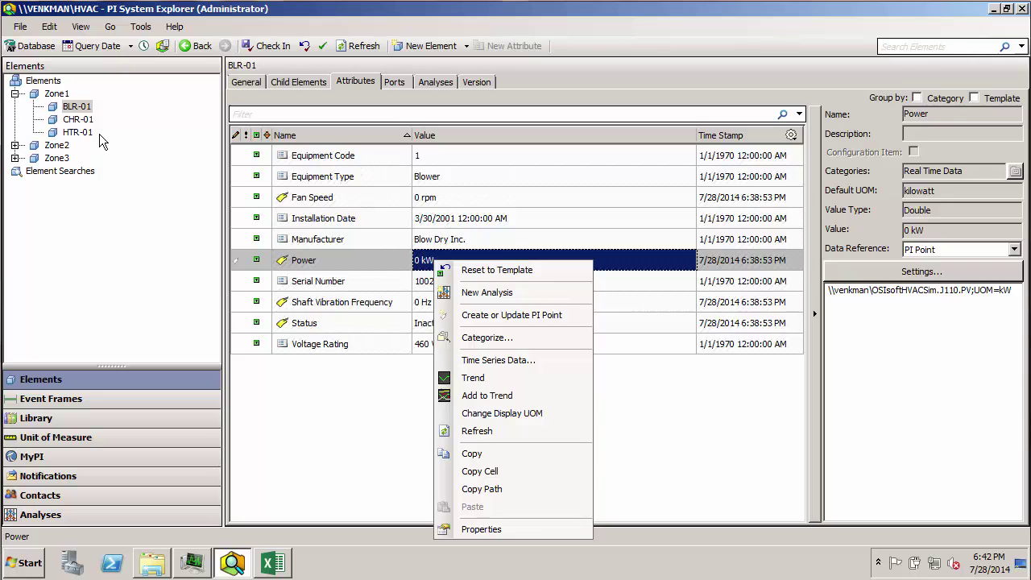
{"action": "left_click", "coordinate": [80, 121]}
{"action": "left_click", "coordinate": [78, 132]}
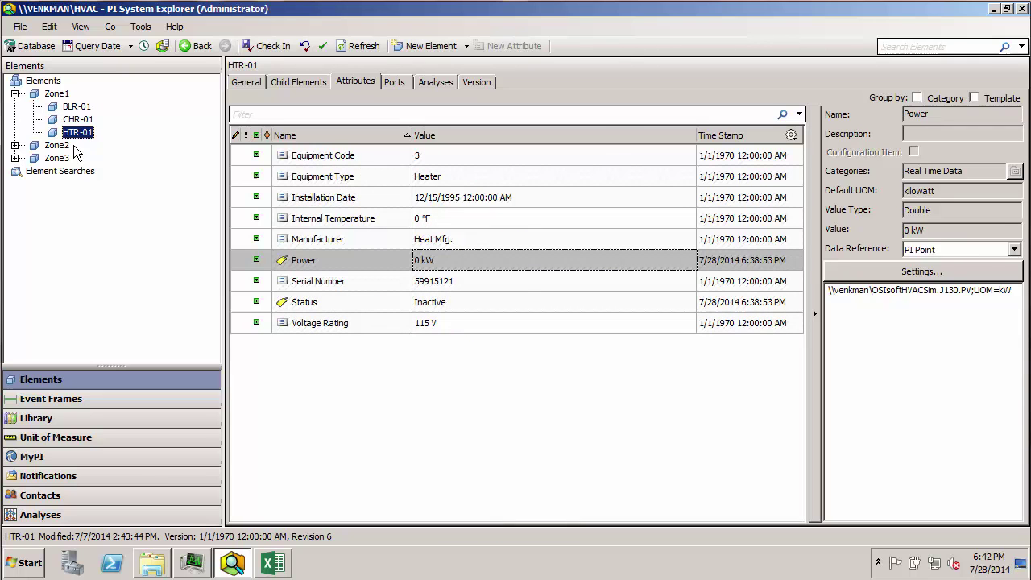
- Check the Fan Speed and Power attributes of the BLR-01 element under Zone1 again
{"action": "left_click", "coordinate": [15, 94]}
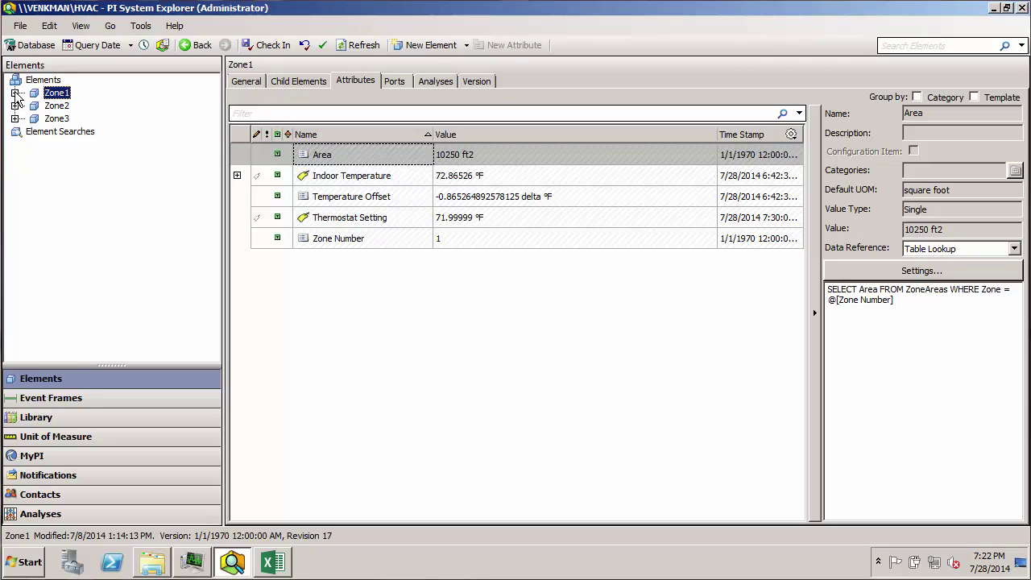
{"action": "left_click", "coordinate": [15, 94]}
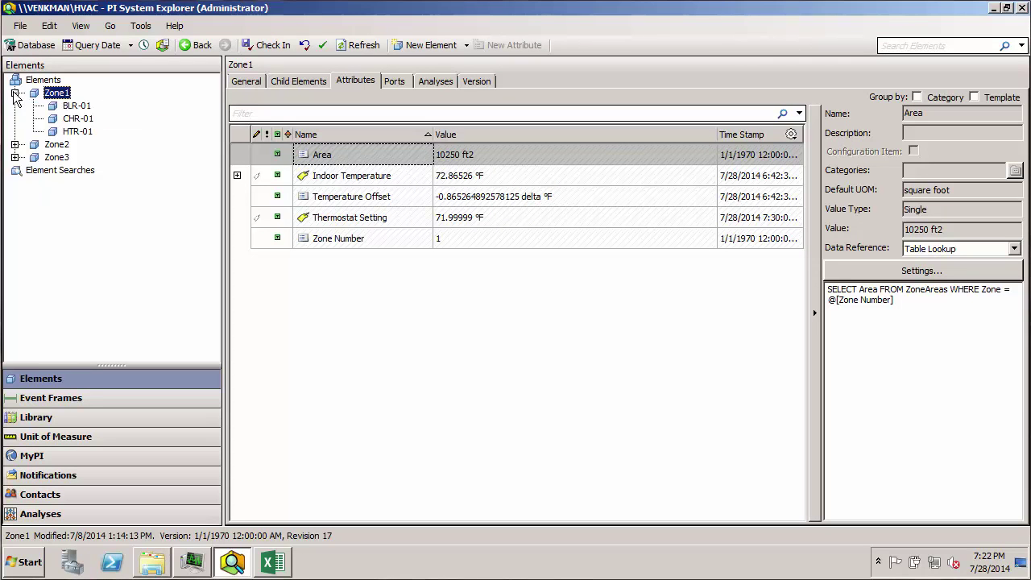
{"action": "left_click", "coordinate": [74, 106]}
{"action": "left_click", "coordinate": [332, 199]}
{"action": "left_click", "coordinate": [334, 265]}
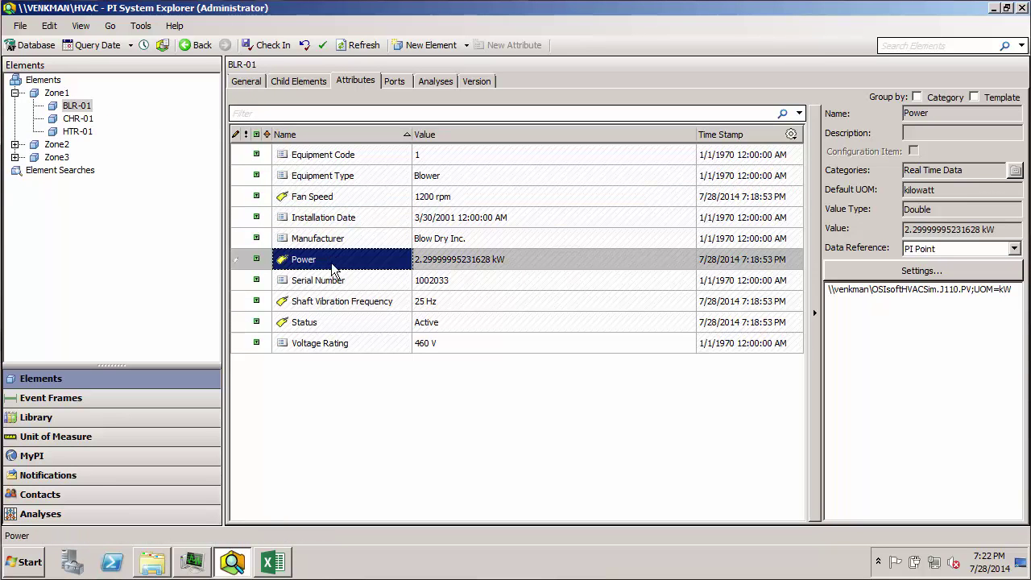
- Switch to Excel, add a new worksheet and start PI Builder's Find Element Attributes search
{"action": "left_click", "coordinate": [274, 562]}
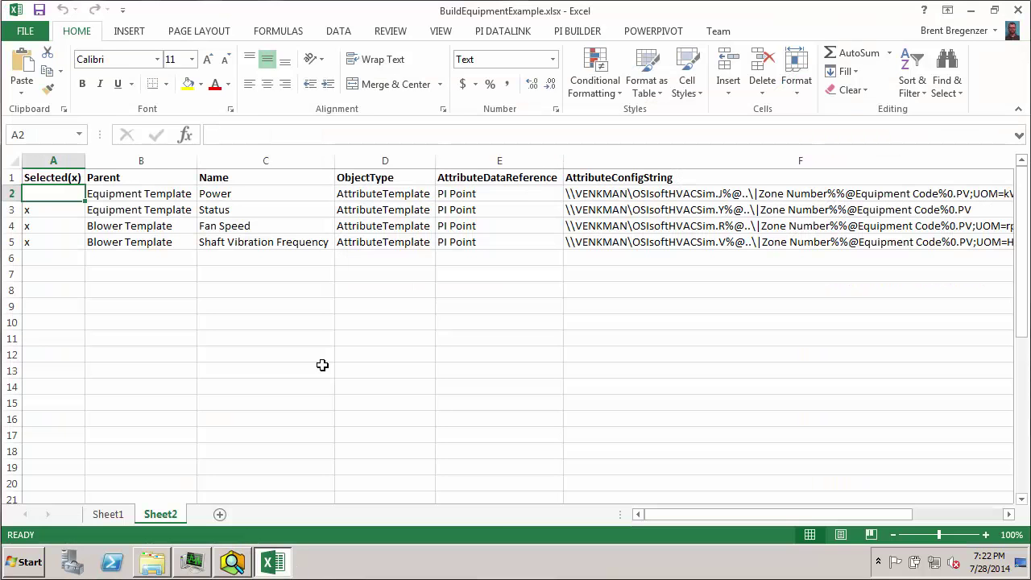
{"action": "left_click", "coordinate": [220, 515]}
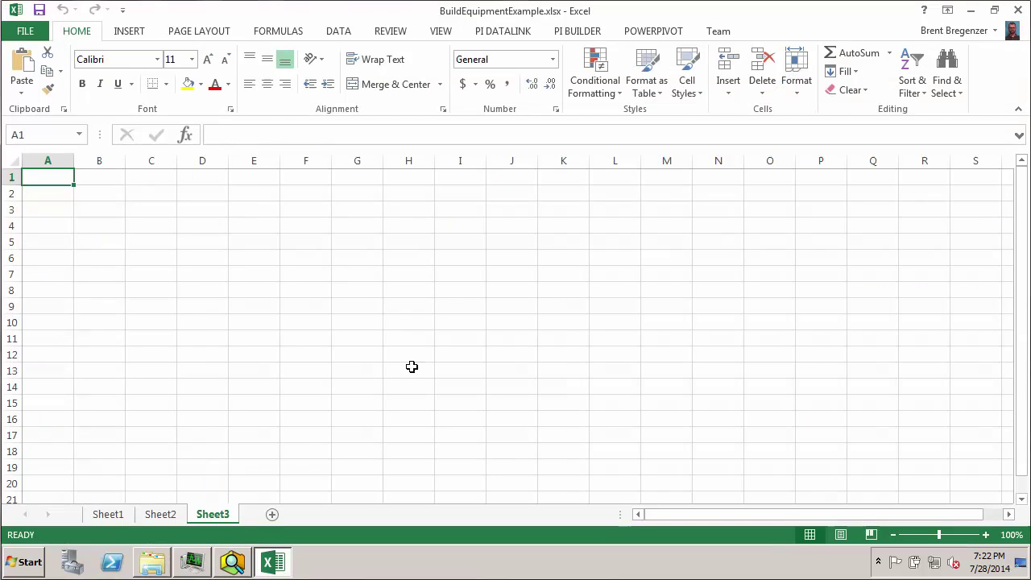
{"action": "left_click", "coordinate": [578, 31]}
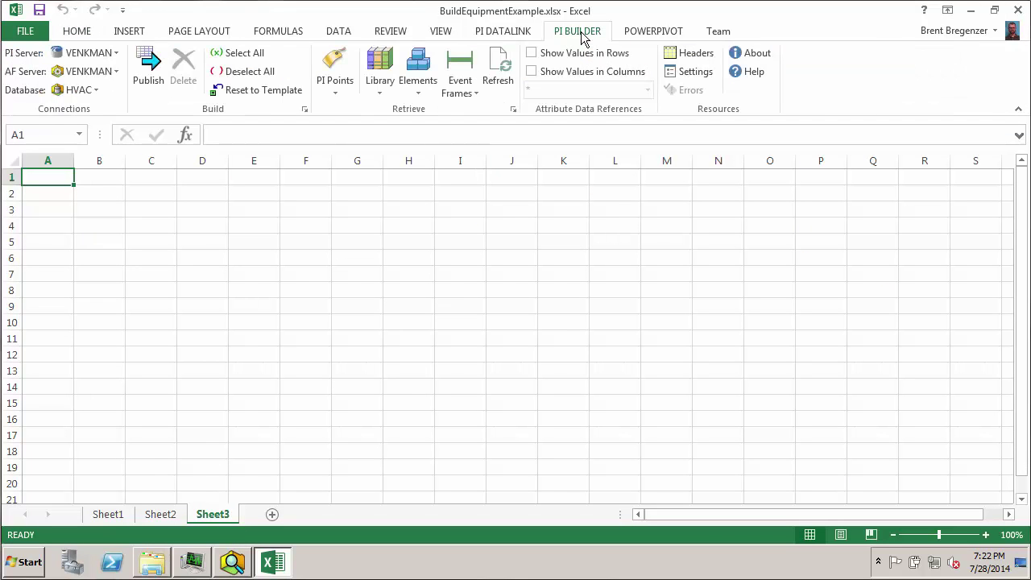
{"action": "left_click", "coordinate": [419, 67]}
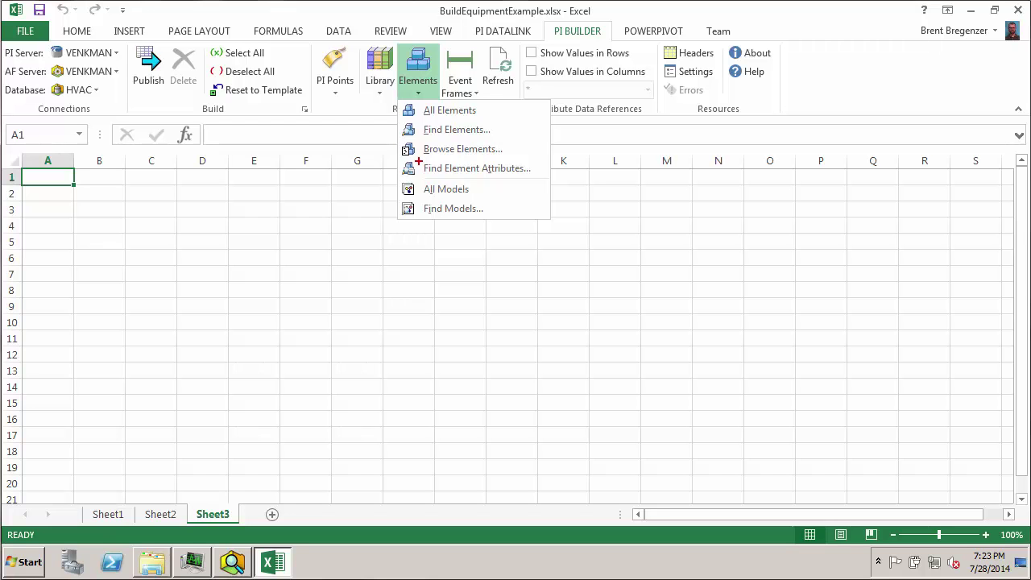
{"action": "mouse_move", "coordinate": [418, 160]}
{"action": "left_mouse_down"}
{"action": "mouse_move", "coordinate": [462, 179]}
{"action": "mouse_move", "coordinate": [539, 180]}
{"action": "left_mouse_up"}
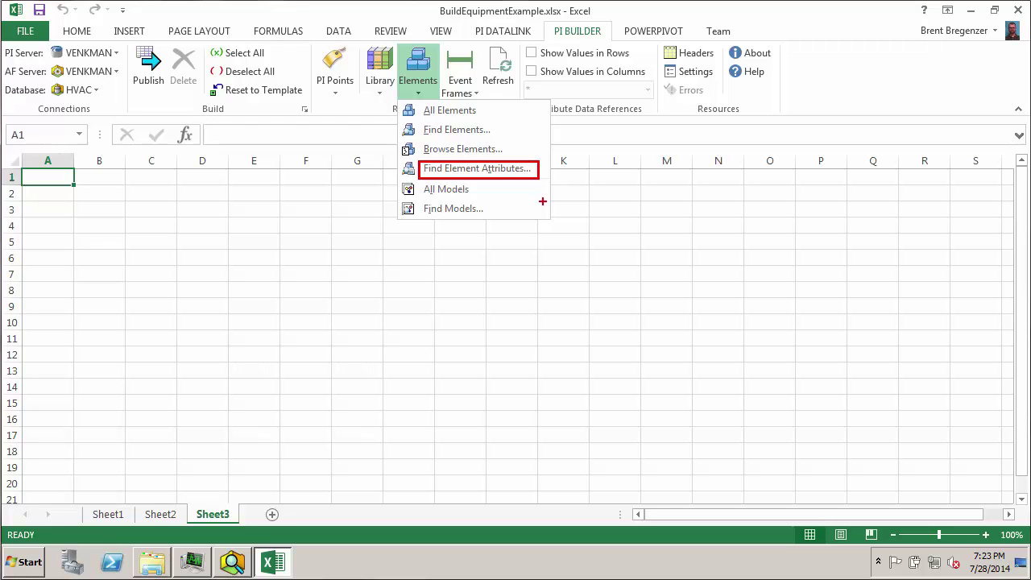
{"action": "key", "text": "Escape"}
{"action": "left_click", "coordinate": [421, 77]}
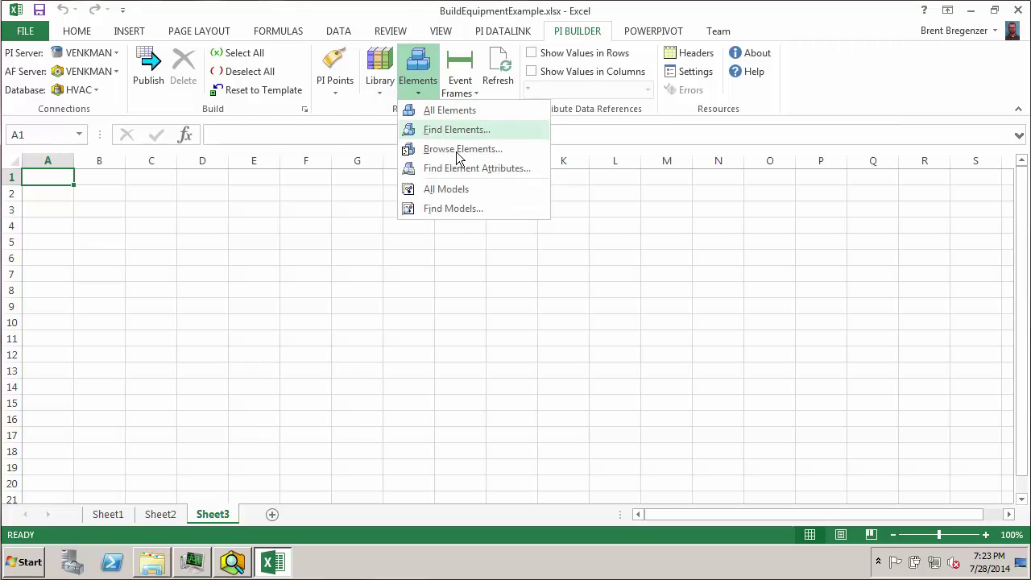
{"action": "left_click", "coordinate": [467, 169]}
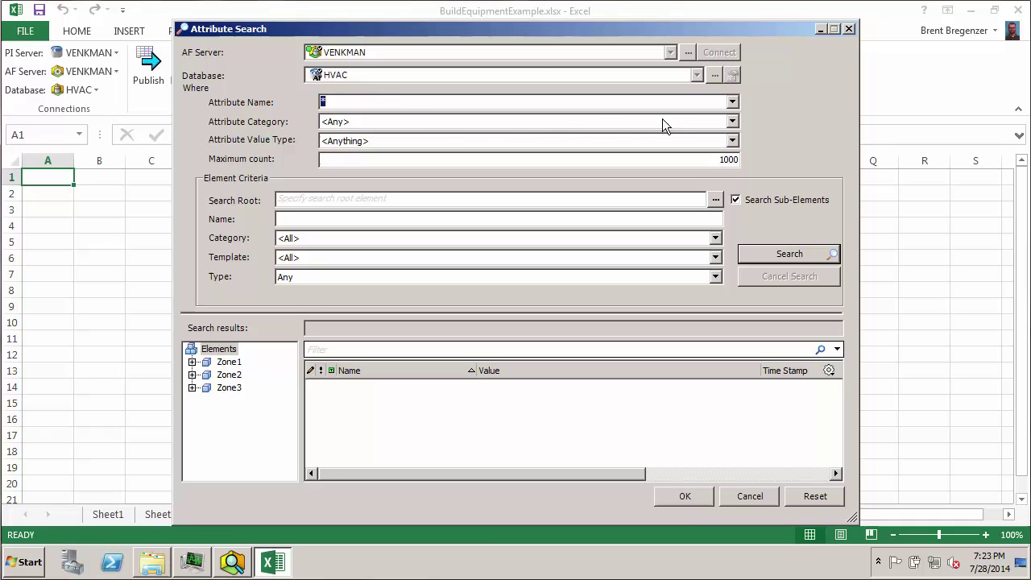
- Search the HVAC database for all attributes in the Real Time Data category, including sub-elements
{"action": "left_click", "coordinate": [733, 121]}
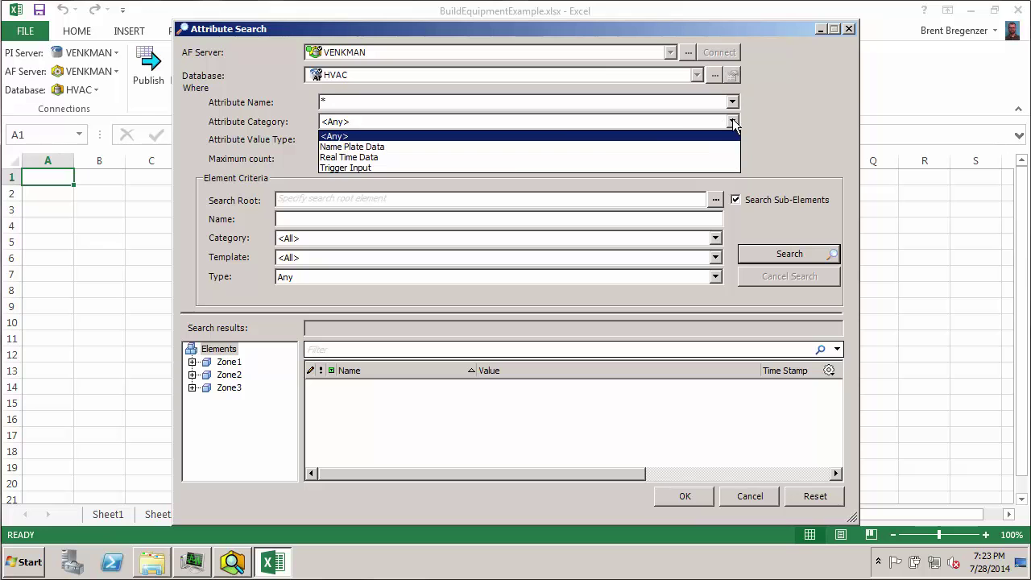
{"action": "left_click", "coordinate": [508, 156]}
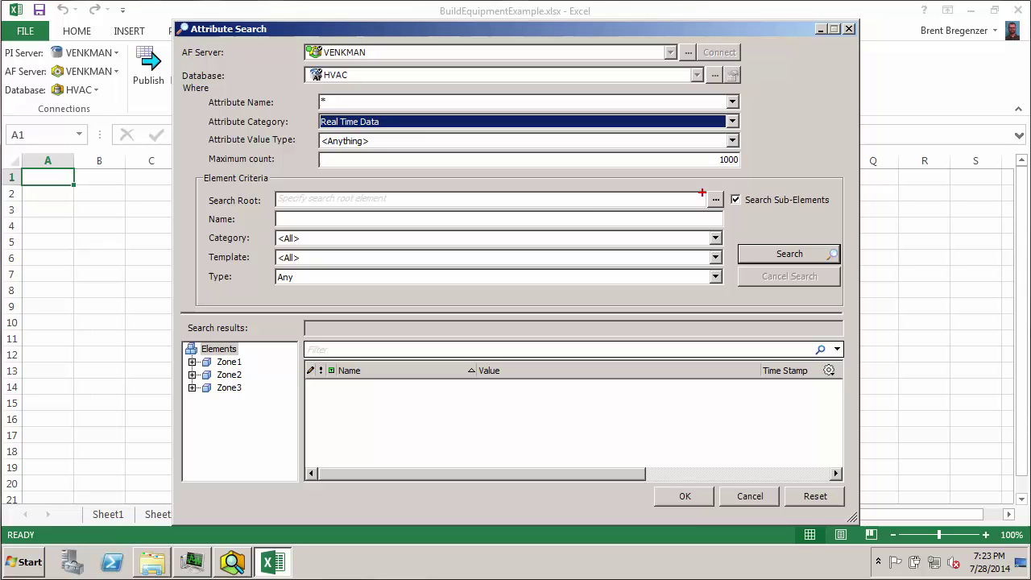
{"action": "mouse_move", "coordinate": [726, 187]}
{"action": "left_mouse_down"}
{"action": "mouse_move", "coordinate": [778, 211]}
{"action": "mouse_move", "coordinate": [840, 213]}
{"action": "left_mouse_up"}
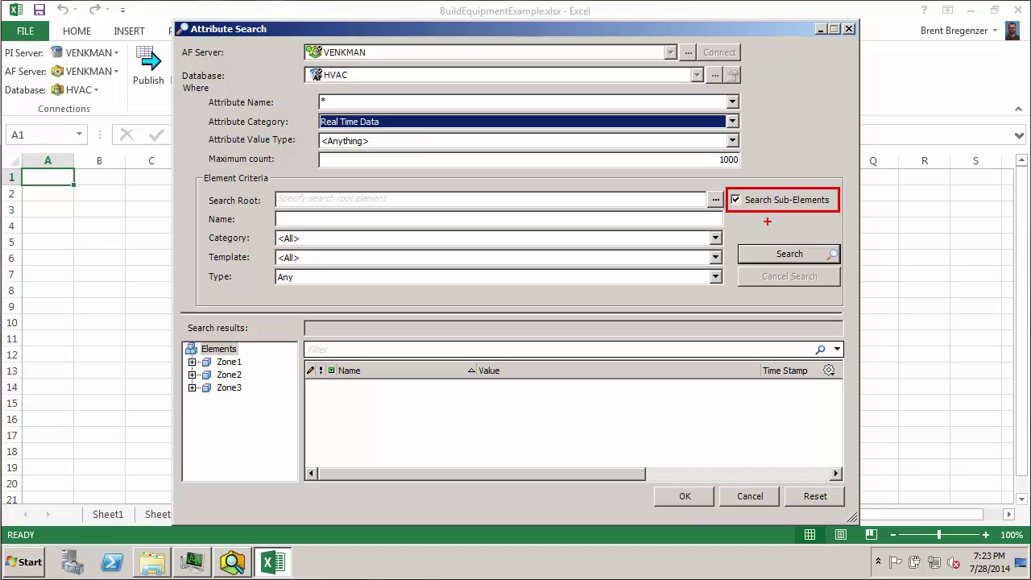
{"action": "key", "text": "Escape"}
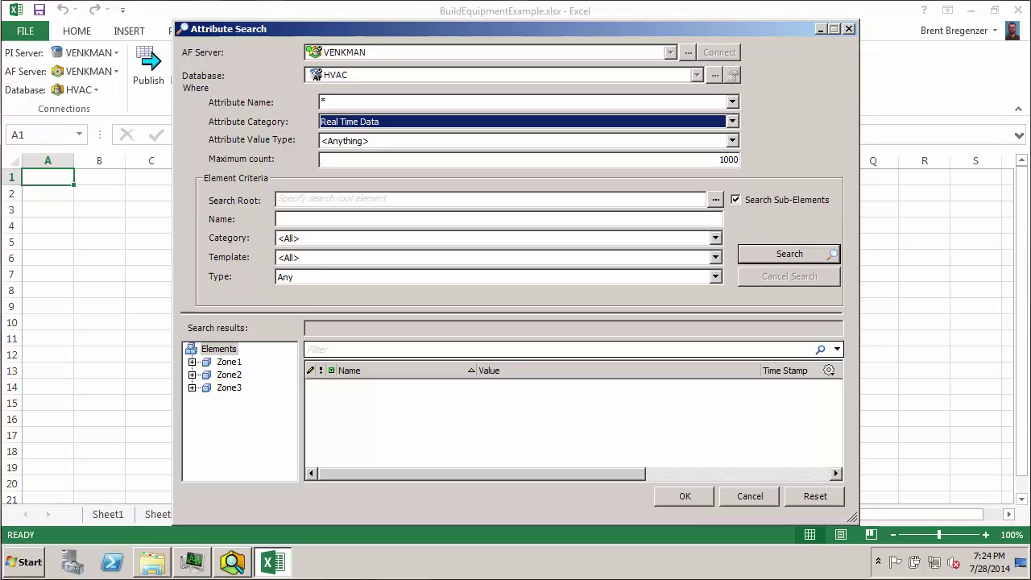
{"action": "left_click", "coordinate": [768, 253]}
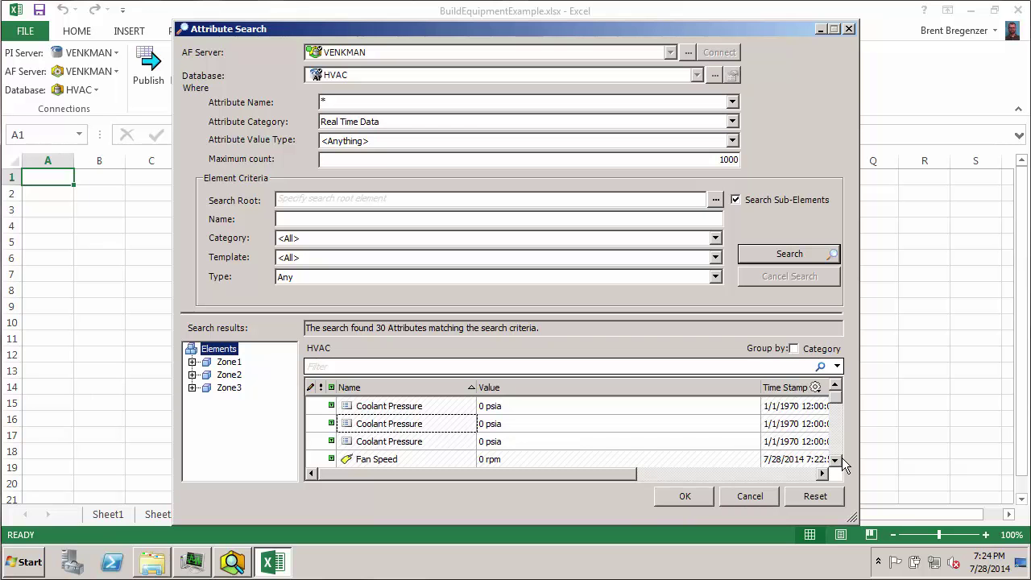
- Review the found attributes, select all of them and accept them for retrieval
{"action": "left_click_drag", "start_coordinate": [837, 457], "coordinate": [837, 457]}
{"action": "left_click_drag", "start_coordinate": [838, 416], "coordinate": [840, 400]}
{"action": "left_click", "coordinate": [439, 406]}
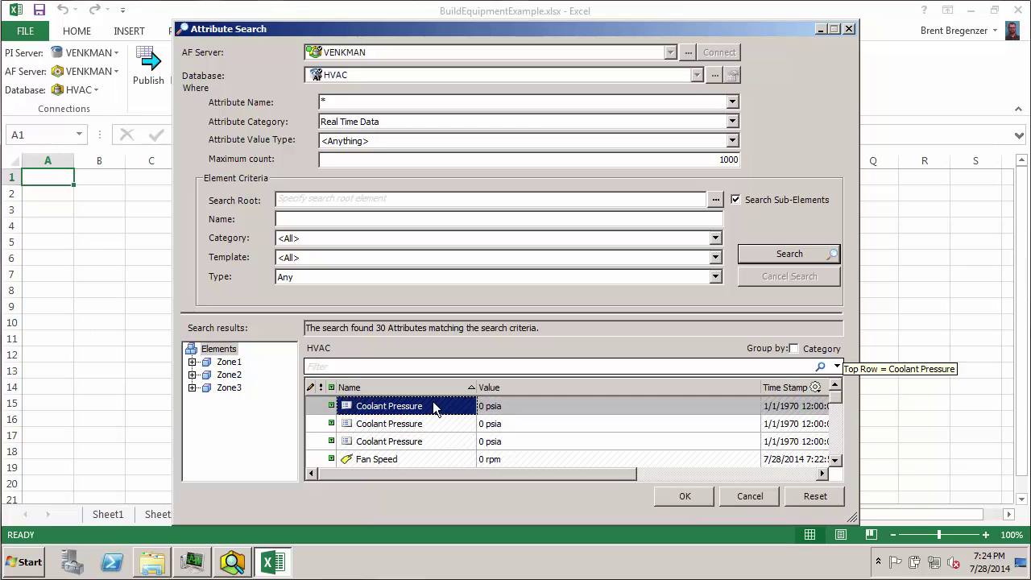
{"action": "left_click", "coordinate": [837, 442]}
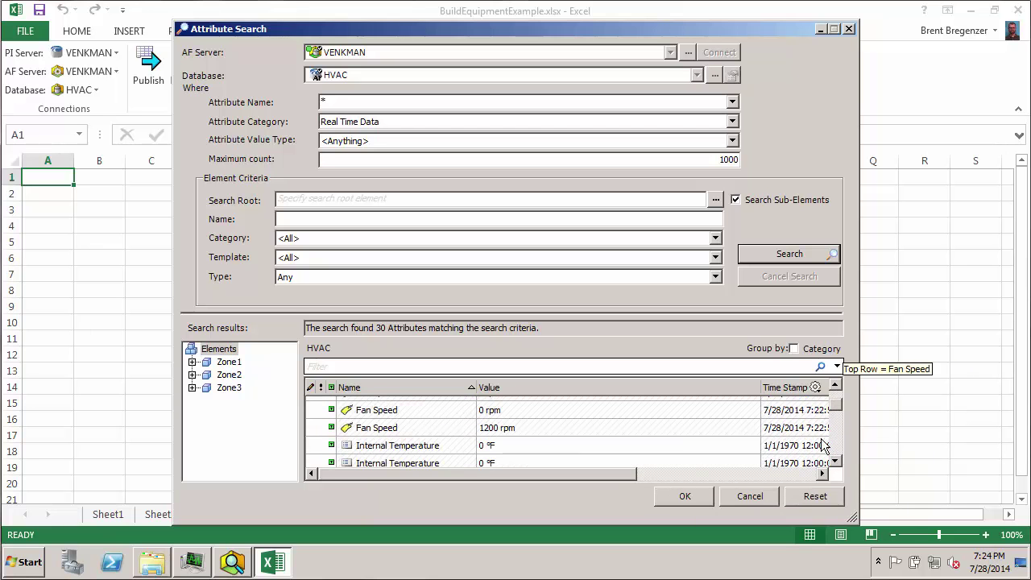
{"action": "left_click", "coordinate": [416, 445]}
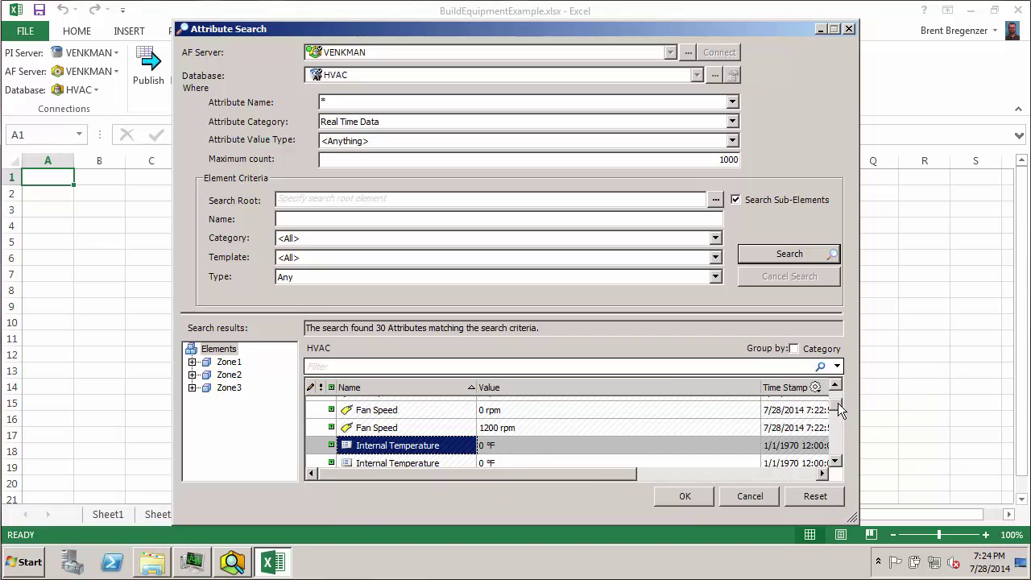
{"action": "left_click_drag", "start_coordinate": [838, 404], "coordinate": [838, 394]}
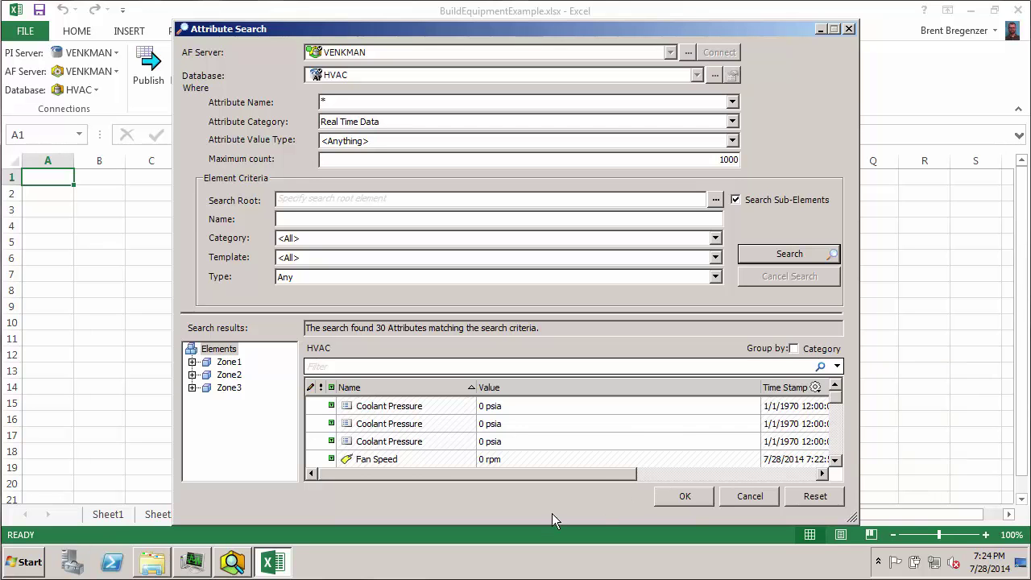
{"action": "left_click", "coordinate": [376, 411]}
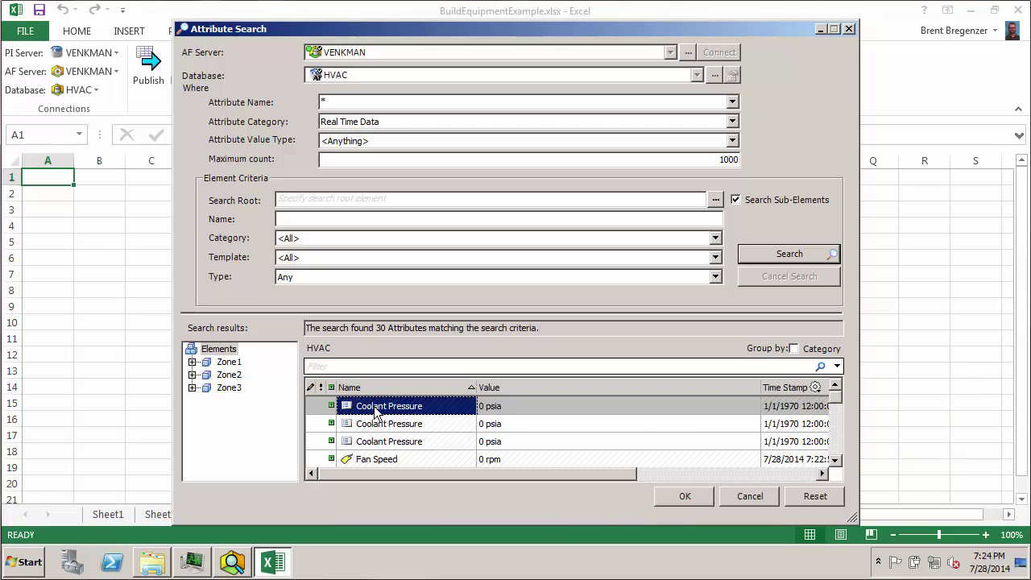
{"action": "key", "text": "ctrl+a"}
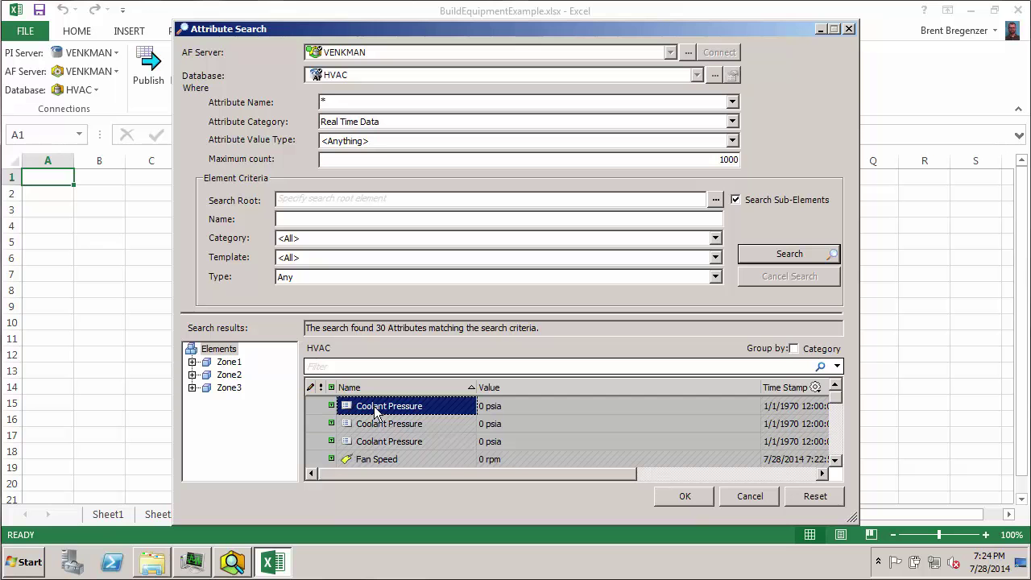
{"action": "left_click", "coordinate": [685, 497]}
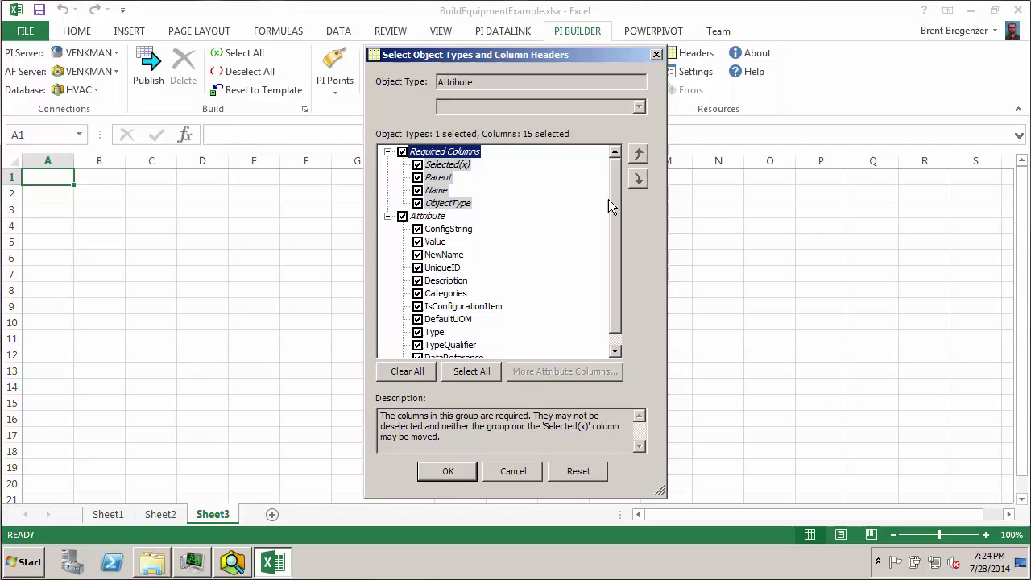
- Limit the optional attribute columns to ConfigString and DataReference and retrieve the attributes into the new sheet
{"action": "left_click_drag", "start_coordinate": [615, 180], "coordinate": [613, 208]}
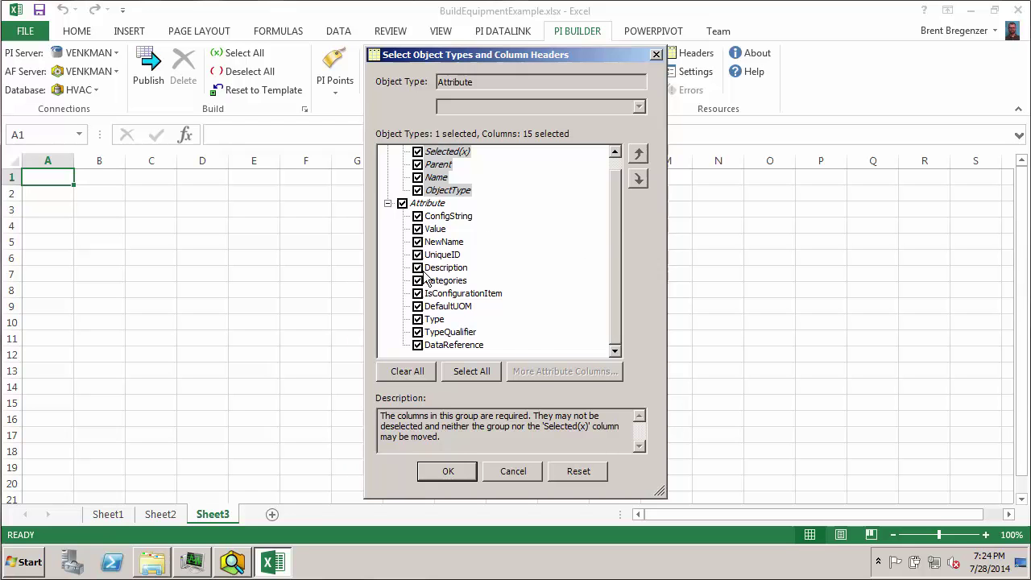
{"action": "left_click", "coordinate": [418, 230]}
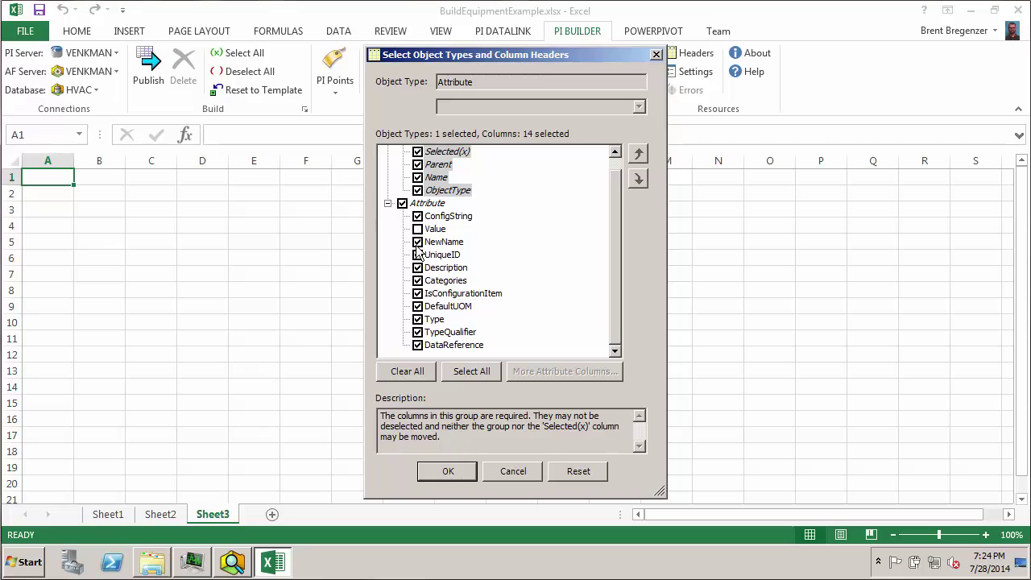
{"action": "left_click", "coordinate": [418, 255]}
{"action": "left_click", "coordinate": [402, 204]}
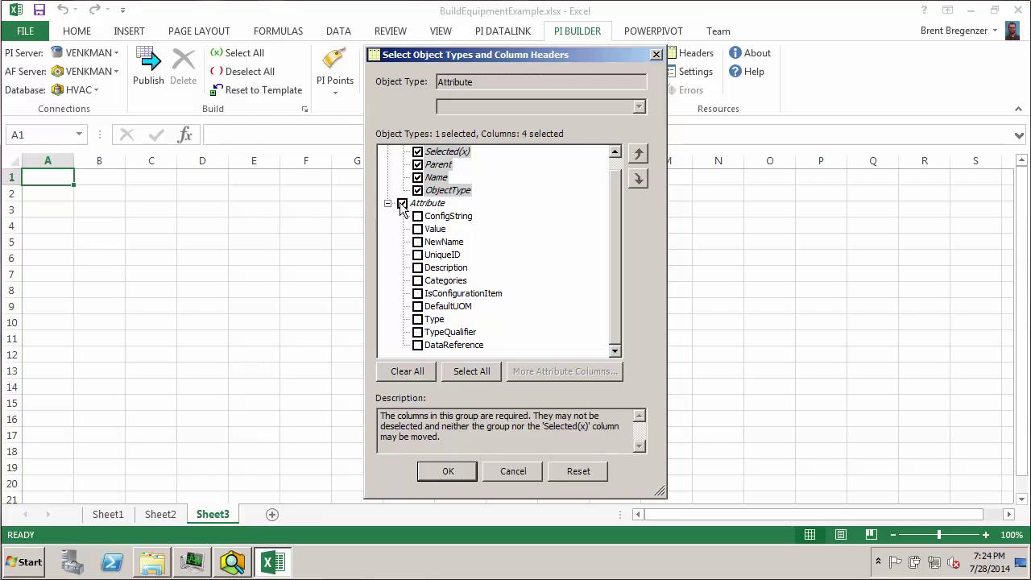
{"action": "left_click", "coordinate": [417, 216]}
{"action": "left_click", "coordinate": [418, 345]}
{"action": "left_click", "coordinate": [444, 473]}
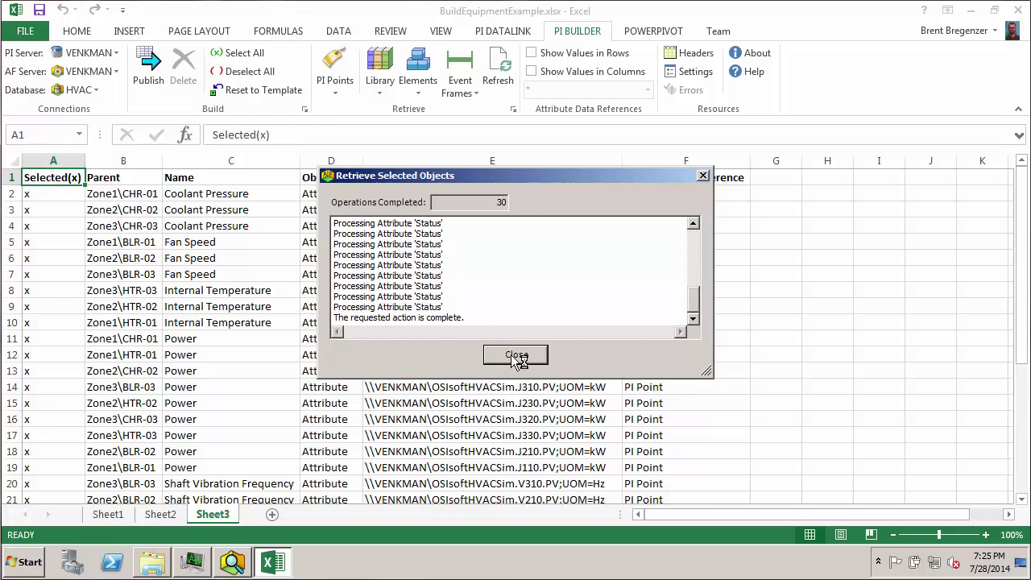
{"action": "left_click", "coordinate": [516, 356]}
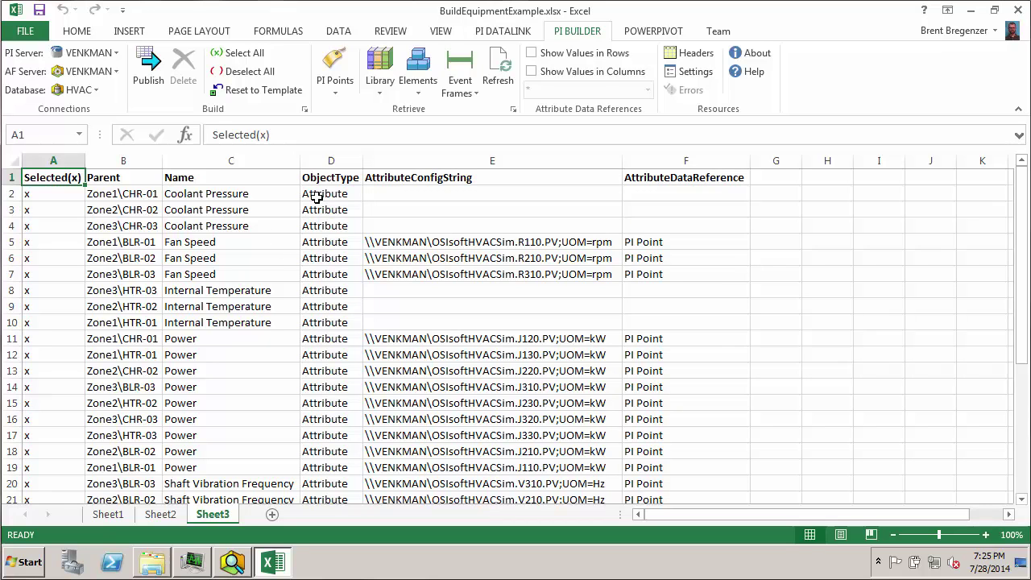
- Sort the whole attribute table, including its header row, by AttributeDataReference from A to Z
{"action": "left_click_drag", "start_coordinate": [317, 194], "coordinate": [312, 335]}
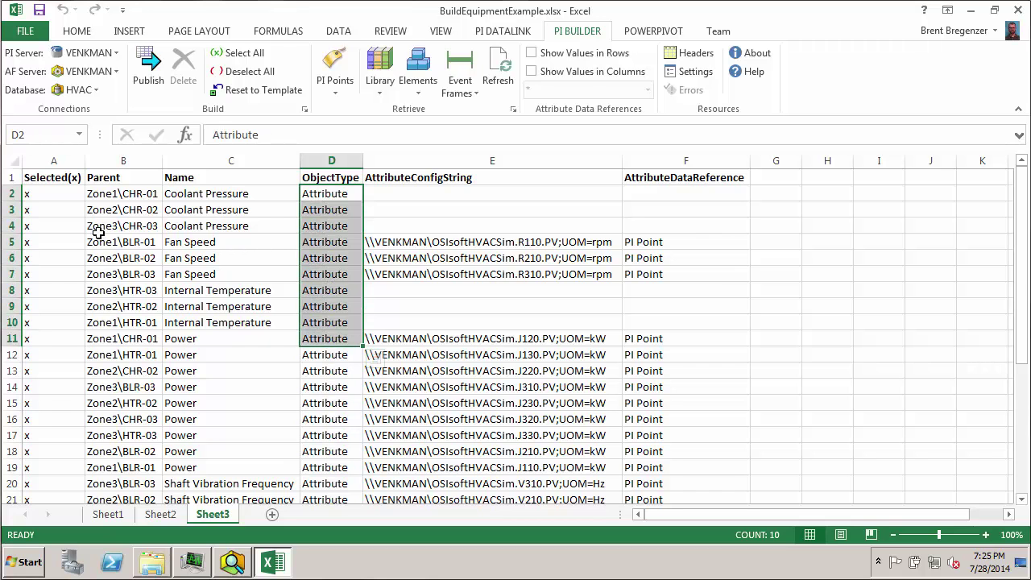
{"action": "left_click_drag", "start_coordinate": [50, 180], "coordinate": [636, 178]}
{"action": "key", "text": "ctrl+shift+Down"}
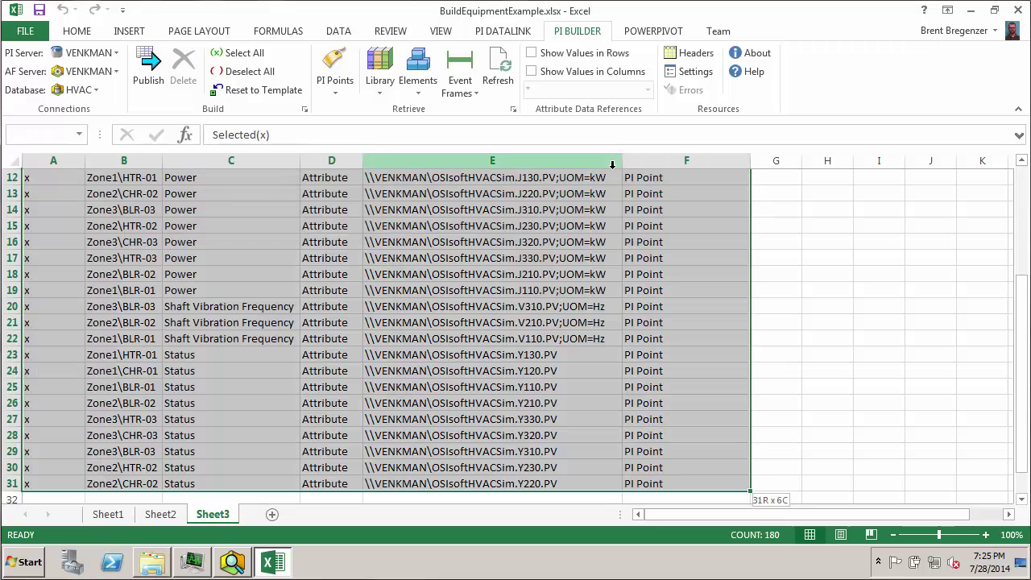
{"action": "left_click", "coordinate": [337, 32]}
{"action": "left_click", "coordinate": [387, 64]}
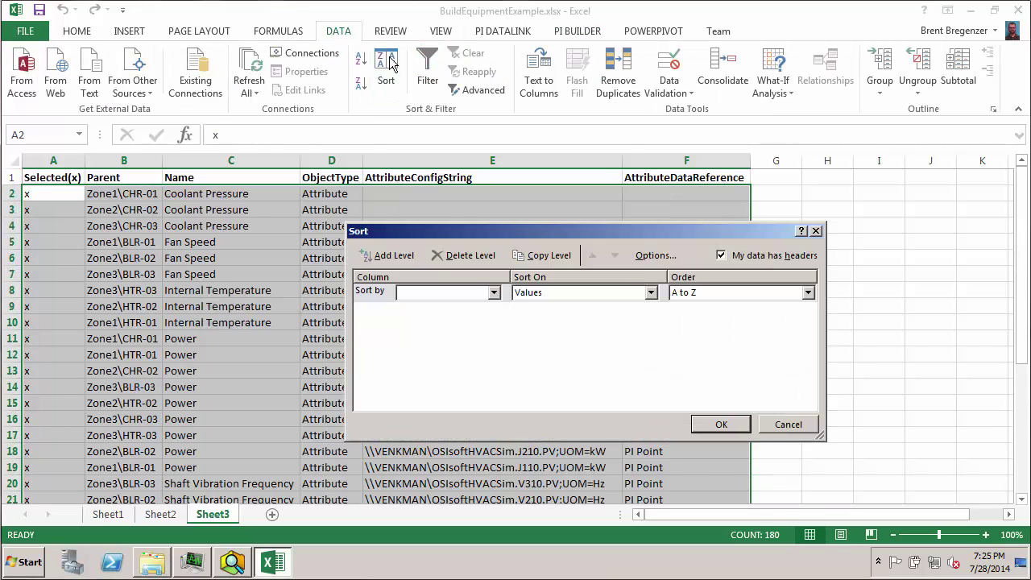
{"action": "left_click", "coordinate": [493, 293]}
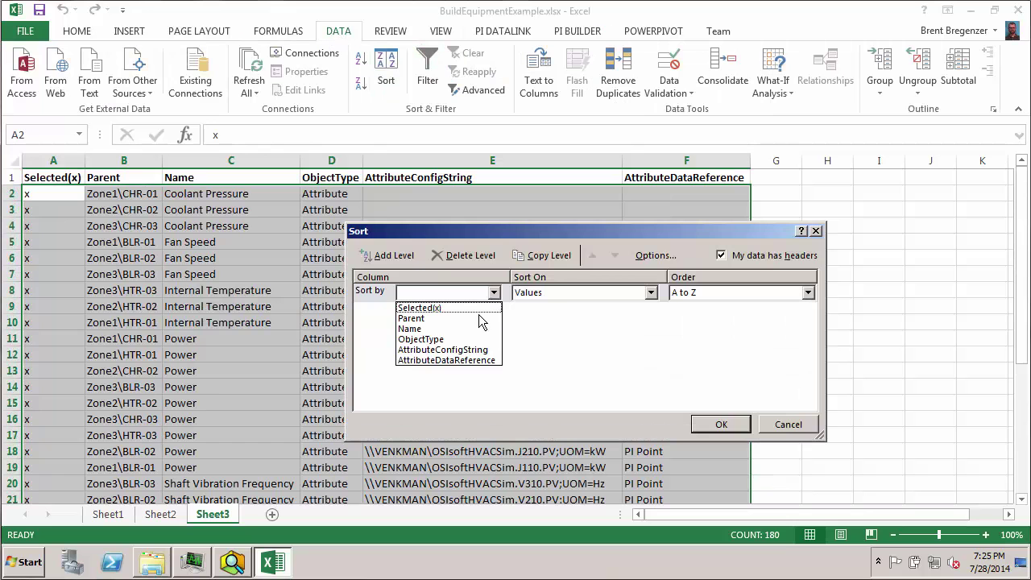
{"action": "left_click", "coordinate": [455, 361]}
{"action": "left_click", "coordinate": [720, 424]}
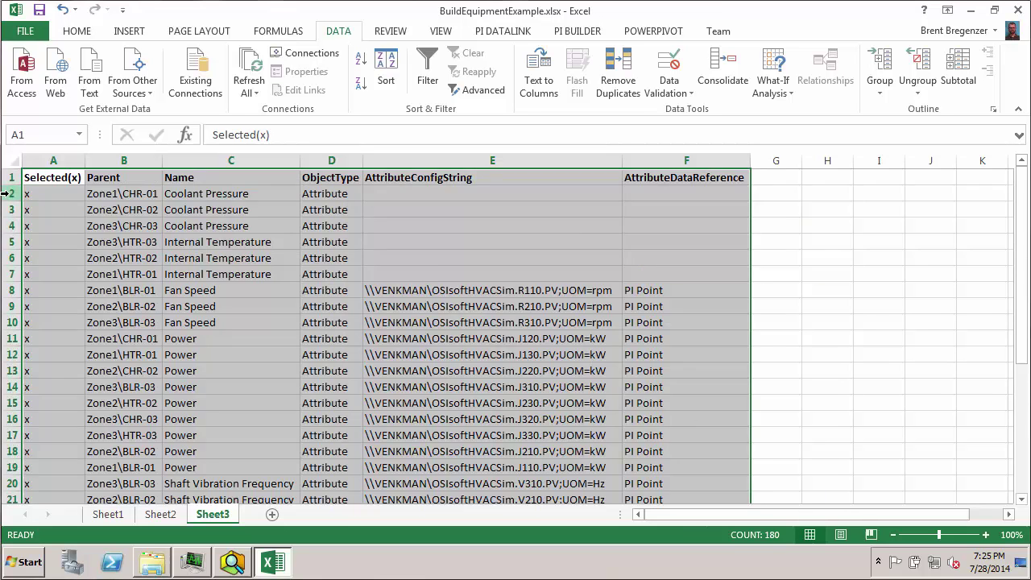
- Delete the Coolant Pressure and Internal Temperature rows that have no data reference, and check the remaining rows
{"action": "left_click_drag", "start_coordinate": [9, 193], "coordinate": [4, 274]}
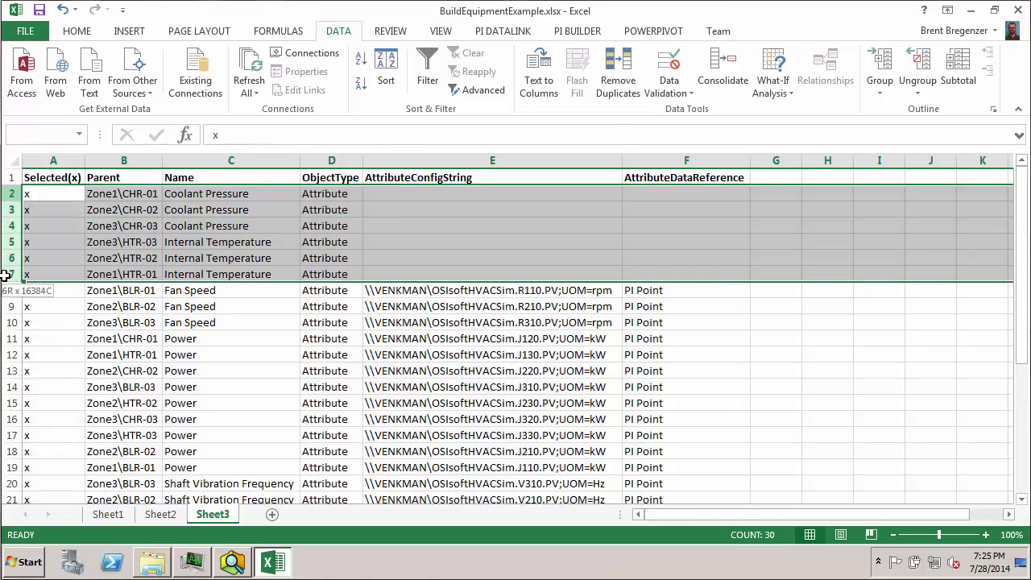
{"action": "right_click", "coordinate": [5, 226]}
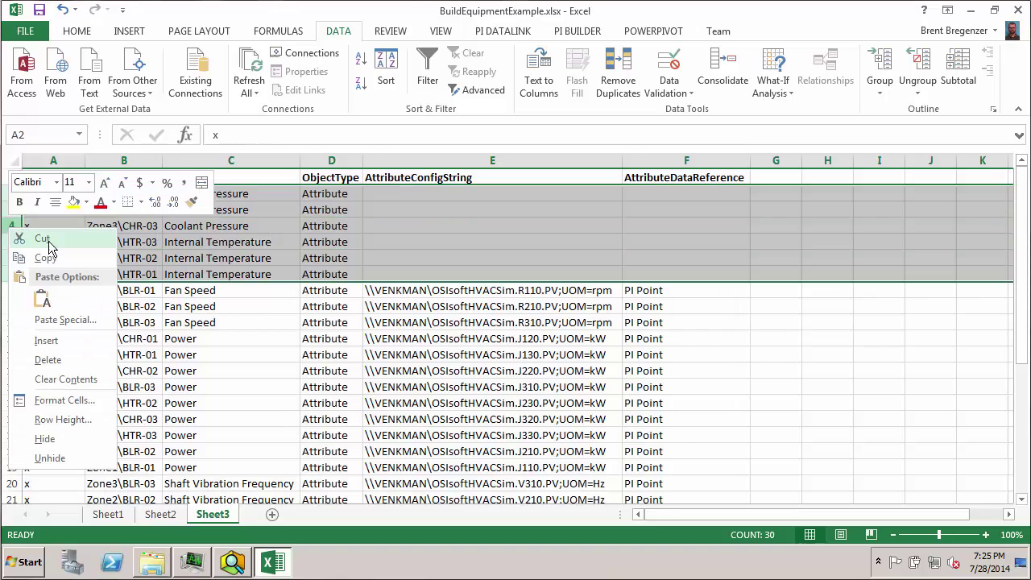
{"action": "left_click", "coordinate": [48, 361]}
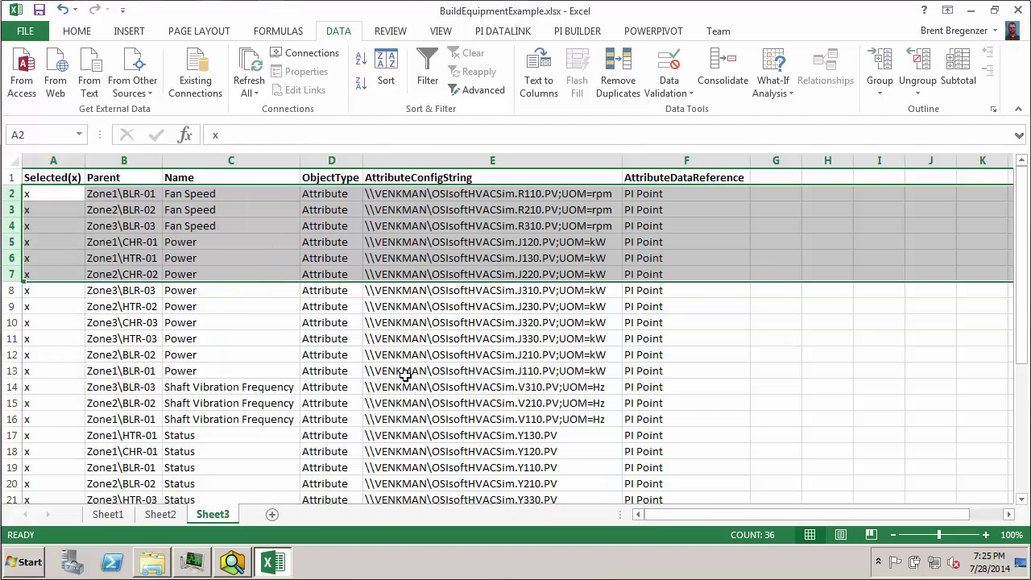
{"action": "scroll", "coordinate": [296, 346], "scroll_direction": "down", "scroll_amount": 4}
{"action": "scroll", "coordinate": [297, 346], "scroll_direction": "up", "scroll_amount": 4}
- Select all remaining attribute rows across every column and reset them to their template with PI Builder
{"action": "left_click", "coordinate": [577, 32]}
{"action": "left_click", "coordinate": [33, 195]}
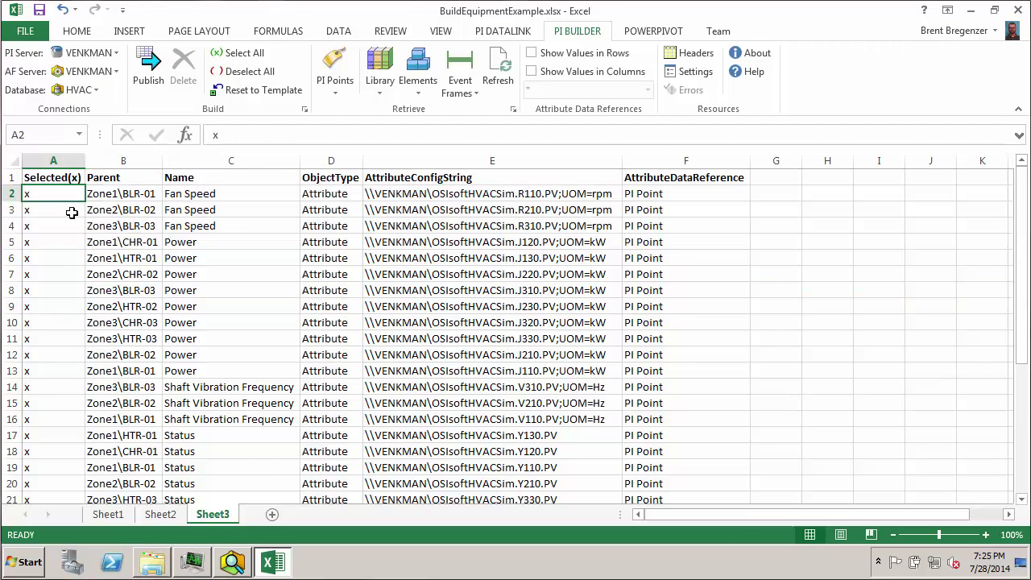
{"action": "key", "text": "ctrl+shift+Down"}
{"action": "key", "text": "ctrl+shift+Right"}
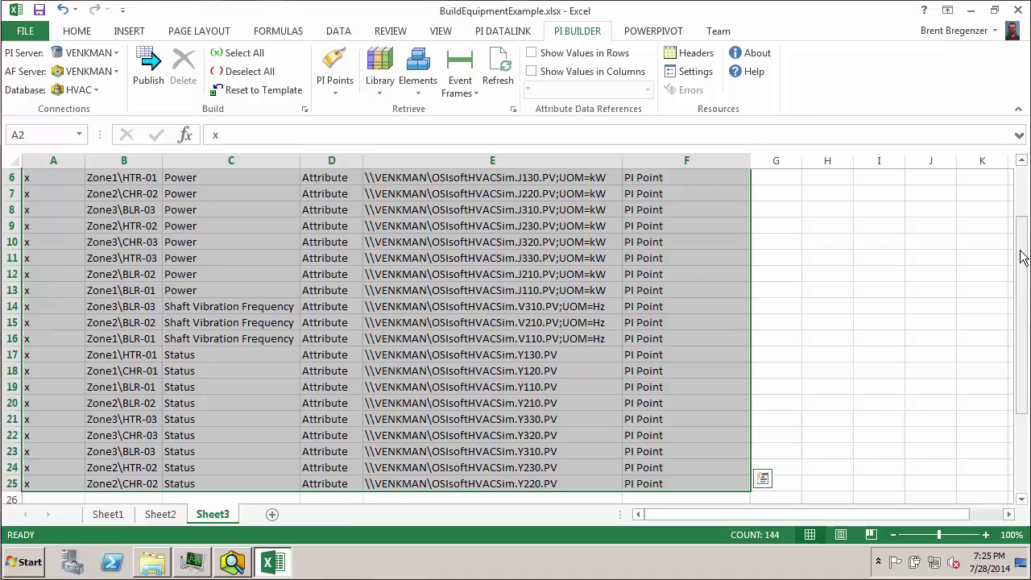
{"action": "left_click_drag", "start_coordinate": [1020, 255], "coordinate": [1003, 175]}
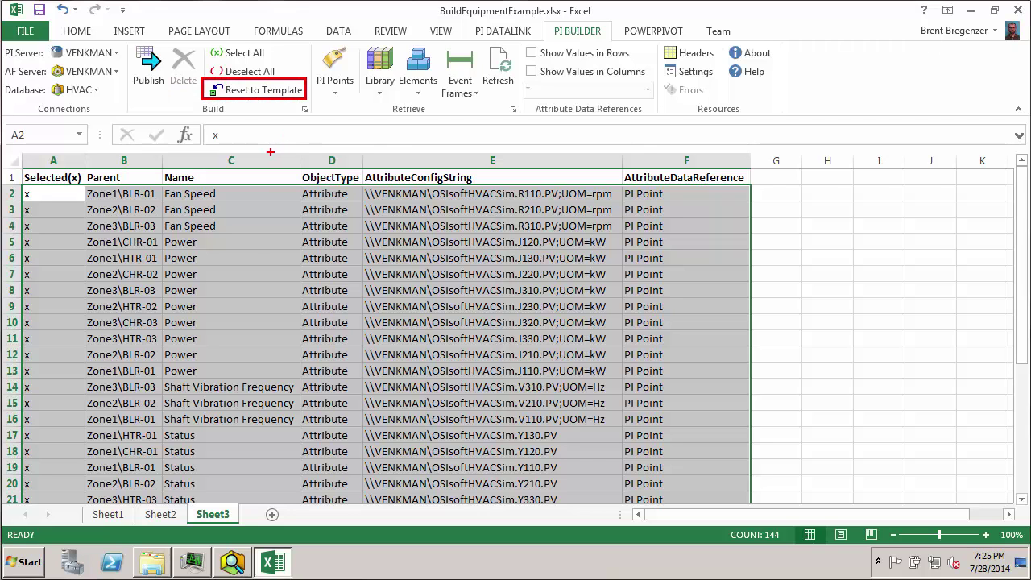
{"action": "left_click", "coordinate": [257, 91]}
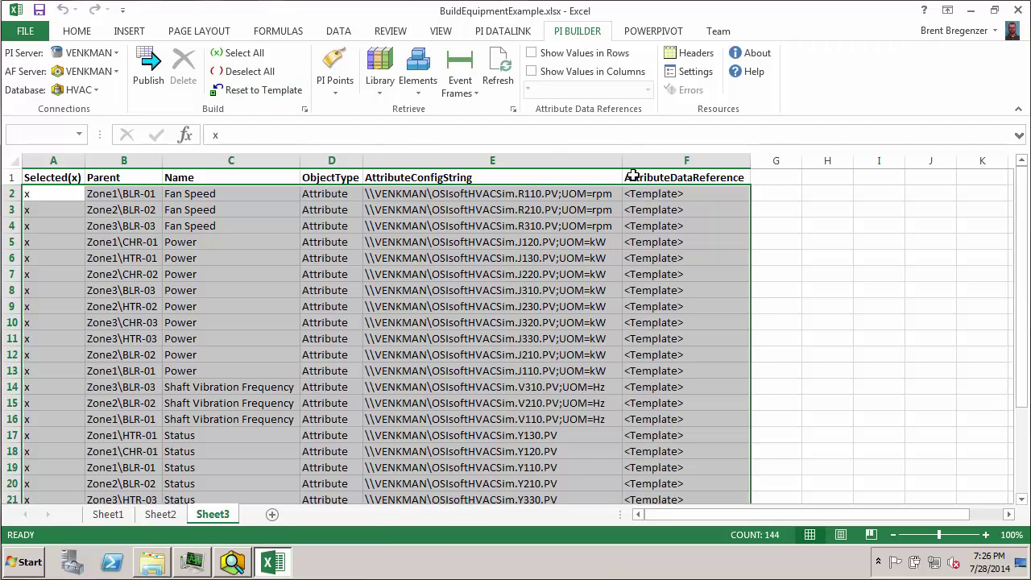
- Review the AttributeDataReference column, publish the selected attributes to the HVAC database and close the publish report
{"action": "left_click", "coordinate": [657, 165]}
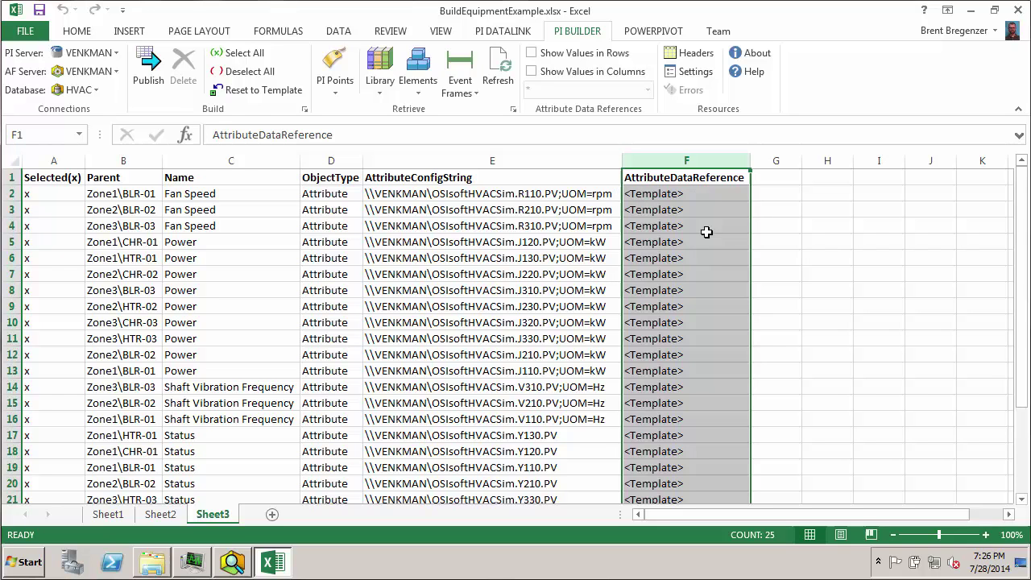
{"action": "left_click", "coordinate": [43, 195]}
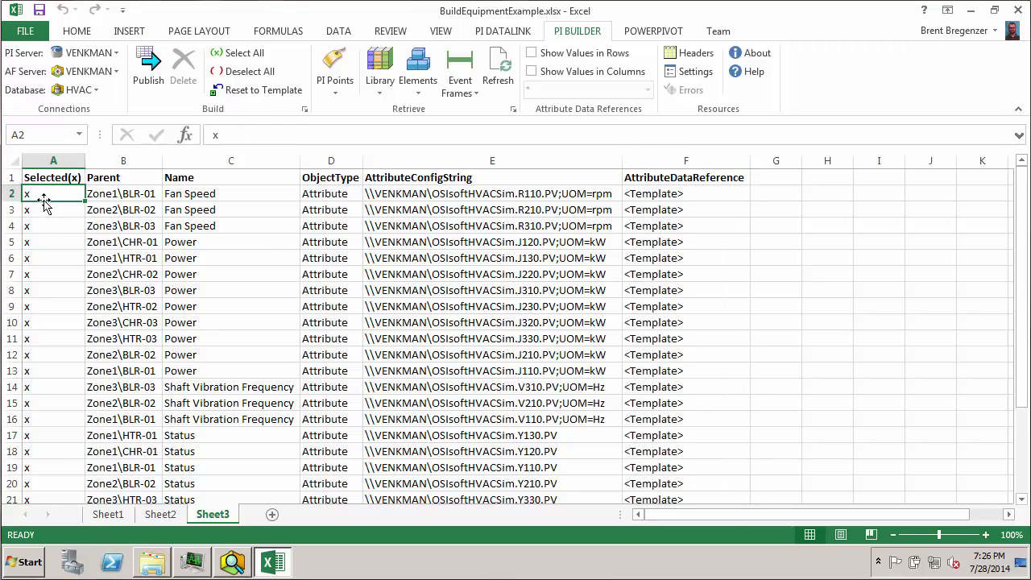
{"action": "left_click", "coordinate": [45, 162]}
{"action": "left_click", "coordinate": [56, 191]}
{"action": "left_click", "coordinate": [146, 71]}
{"action": "left_click", "coordinate": [492, 320]}
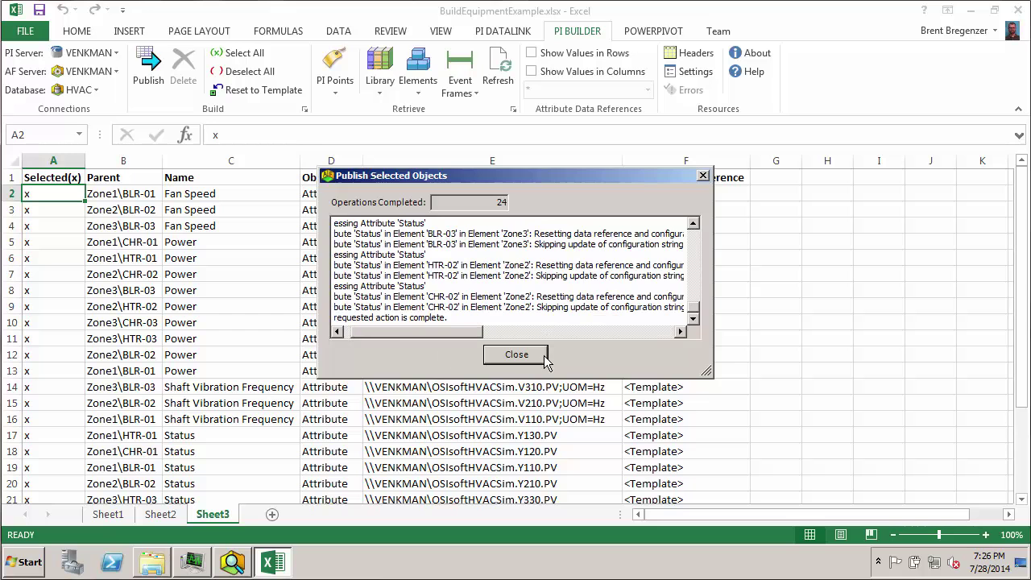
{"action": "left_click", "coordinate": [516, 355]}
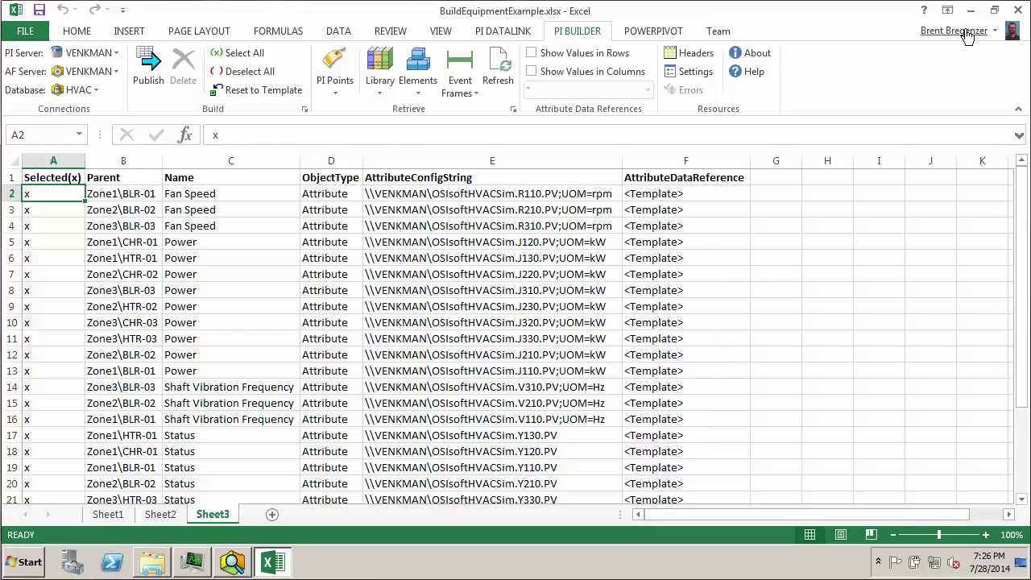
- Switch to PI System Explorer, refresh, and examine BLR-01's Fan Speed, Power, Status and Shaft Vibration Frequency attributes
{"action": "key", "text": "alt+Tab"}
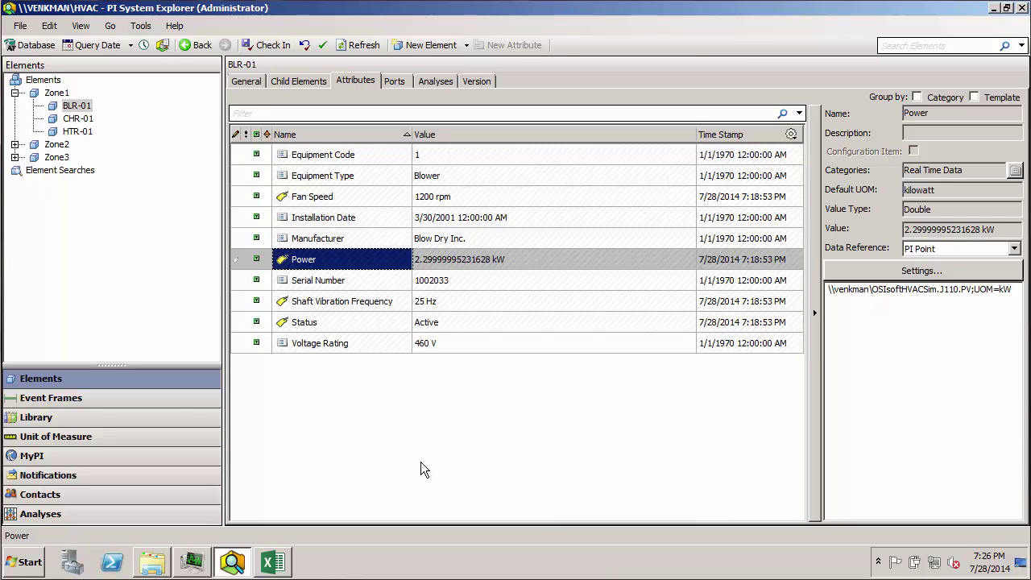
{"action": "left_click", "coordinate": [360, 46]}
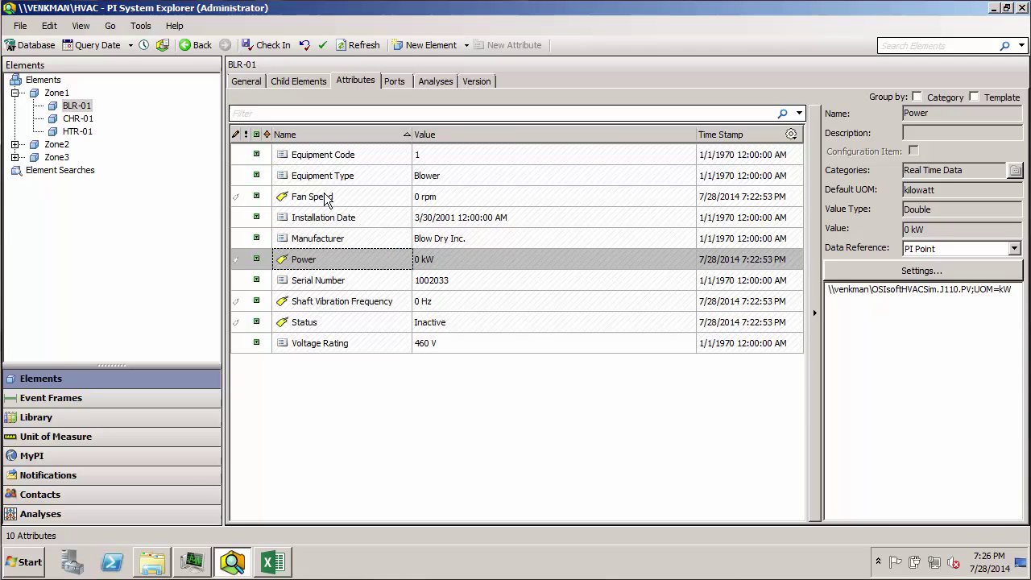
{"action": "left_click", "coordinate": [441, 202]}
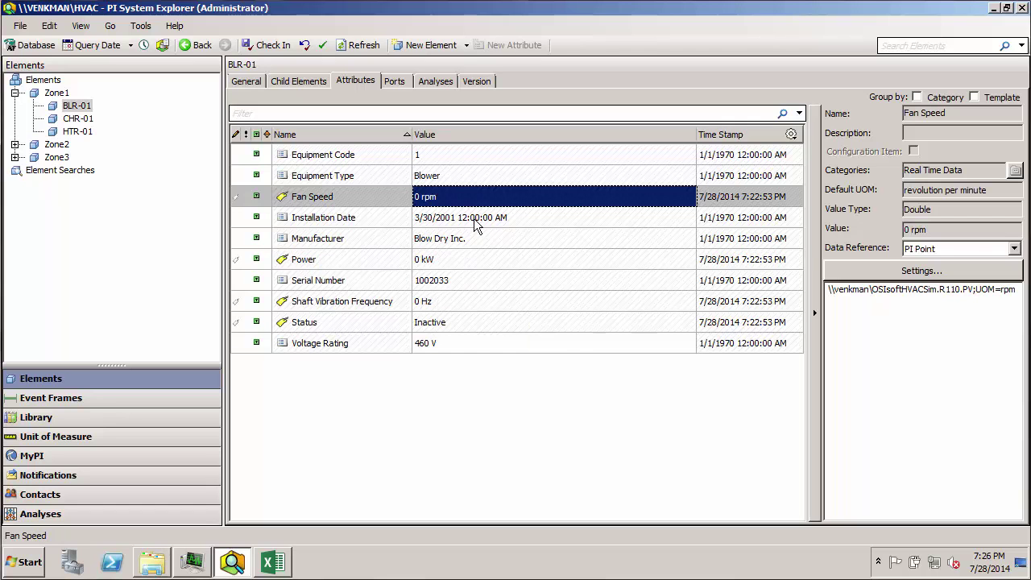
{"action": "left_click", "coordinate": [446, 259]}
{"action": "left_click", "coordinate": [444, 333]}
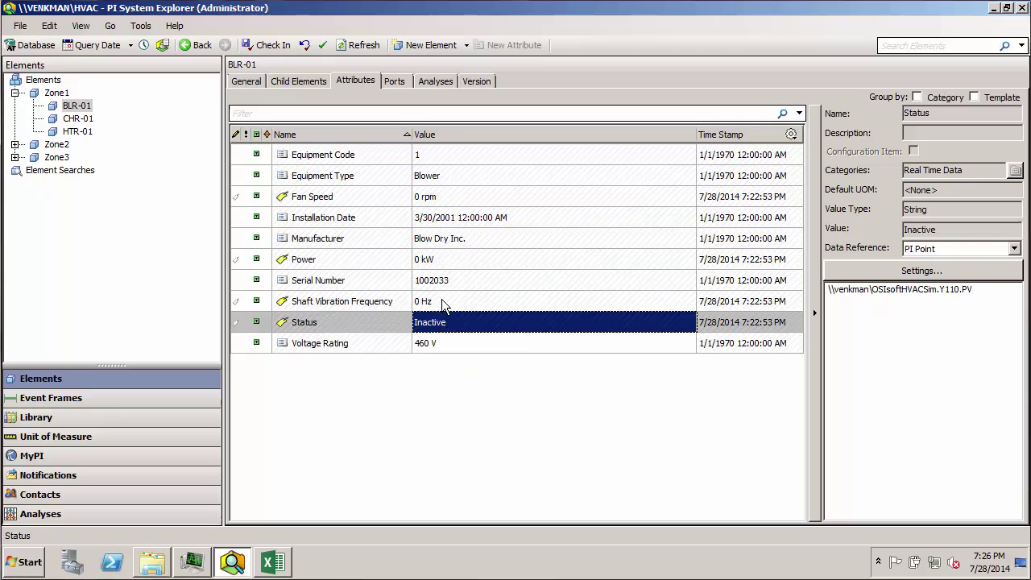
{"action": "left_click", "coordinate": [442, 304]}
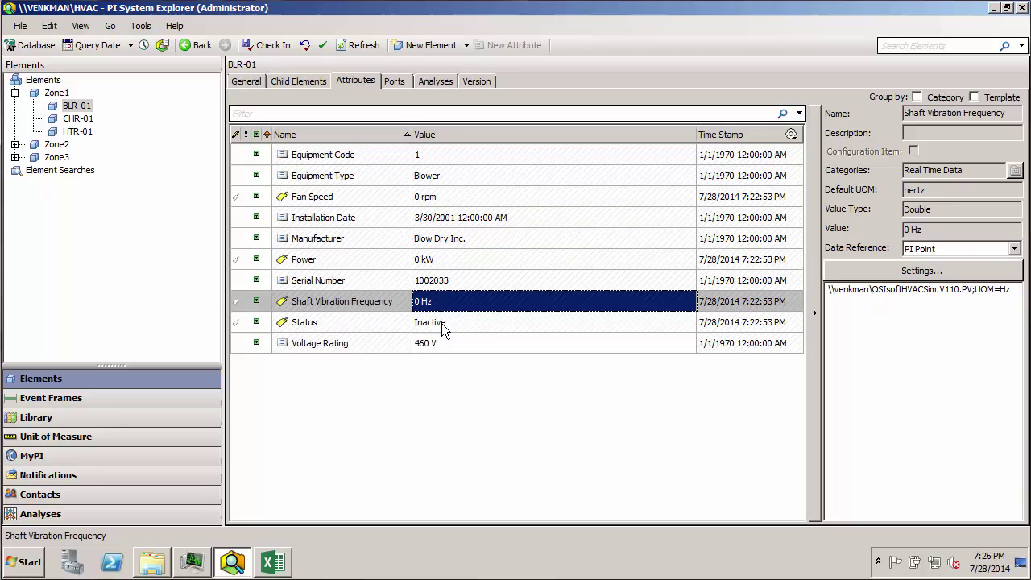
{"action": "left_click", "coordinate": [443, 324]}
{"action": "left_click", "coordinate": [441, 307]}
- Insert "a" after %0 in the Blower Template's Fan Speed configuration string and check the effect on BLR-01
{"action": "left_click", "coordinate": [63, 424]}
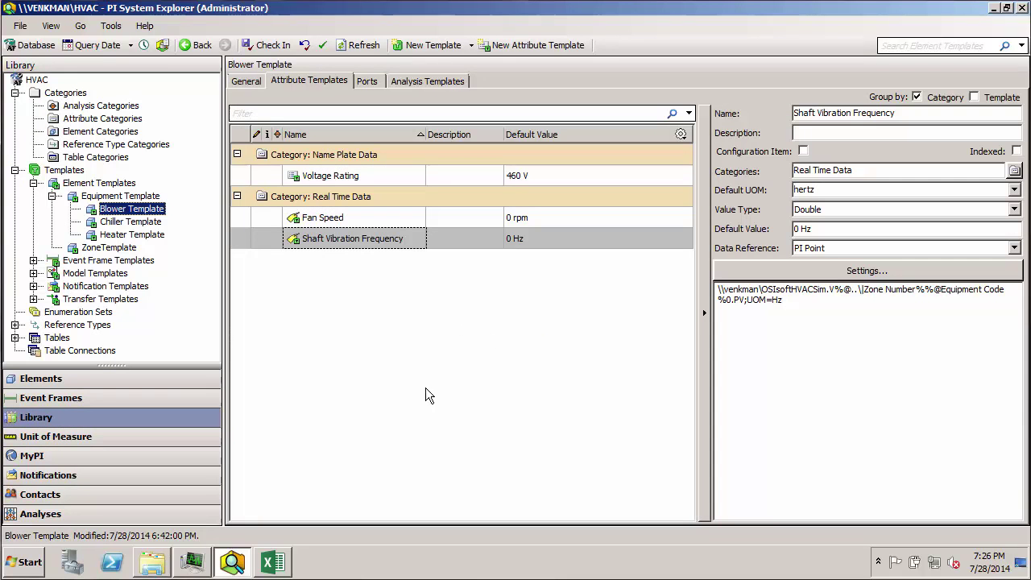
{"action": "left_click", "coordinate": [387, 219]}
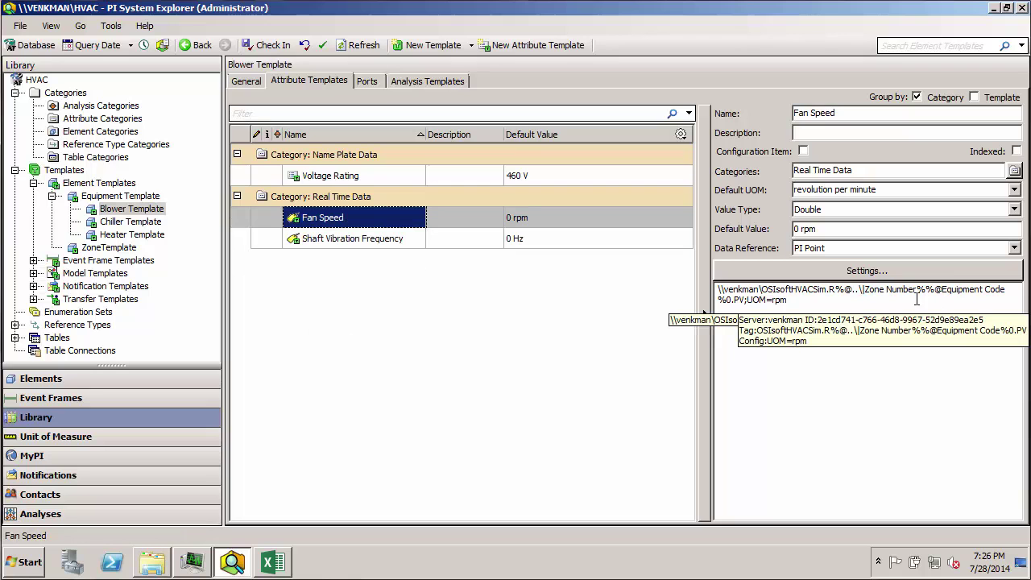
{"action": "left_click", "coordinate": [732, 300]}
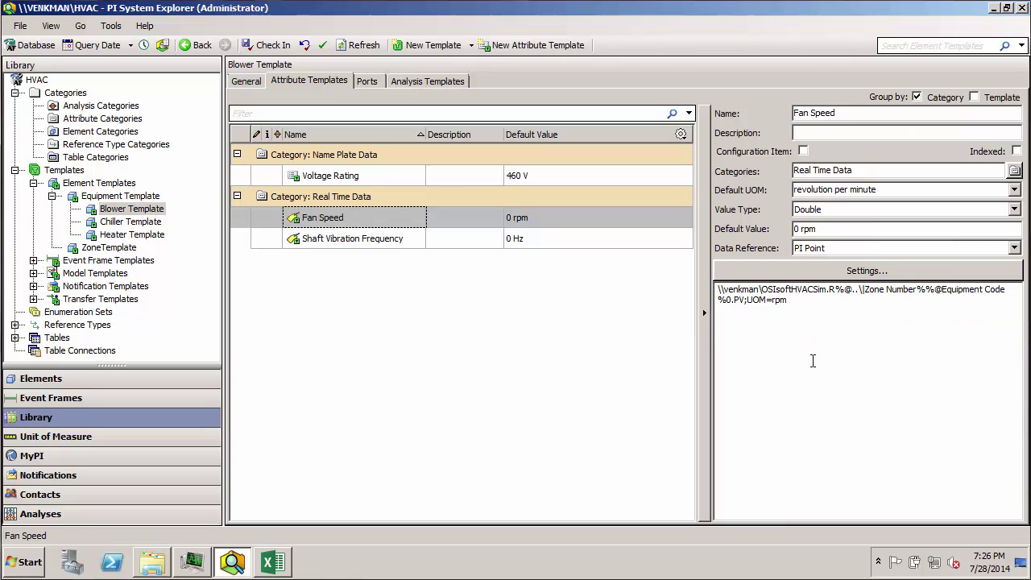
{"action": "type", "text": "a"}
{"action": "left_click", "coordinate": [69, 384]}
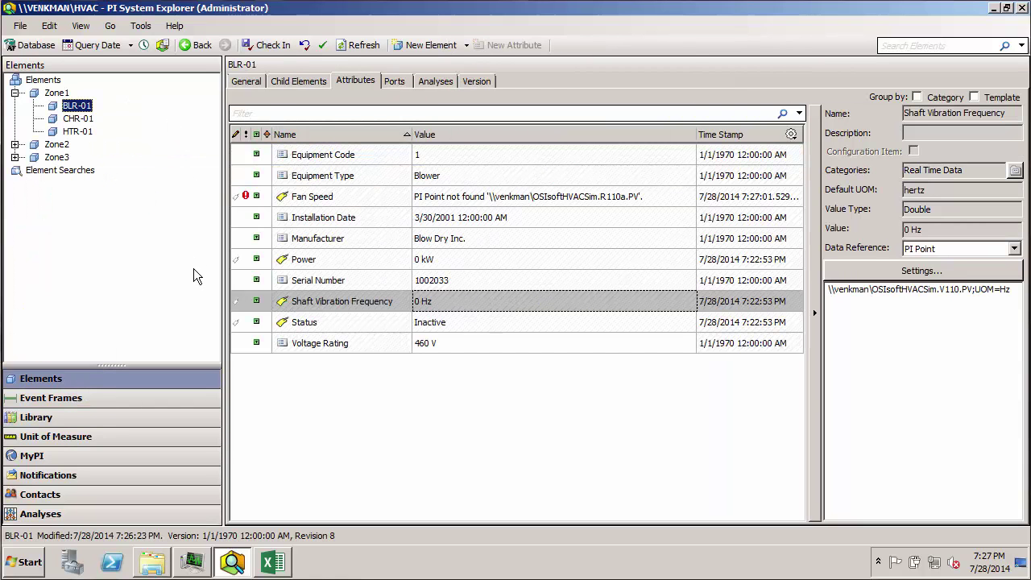
{"action": "mouse_move", "coordinate": [625, 205]}
- Remove the test "a" from the Blower Template's Fan Speed configuration string, check in, and recheck BLR-01's attributes
{"action": "left_click", "coordinate": [85, 419]}
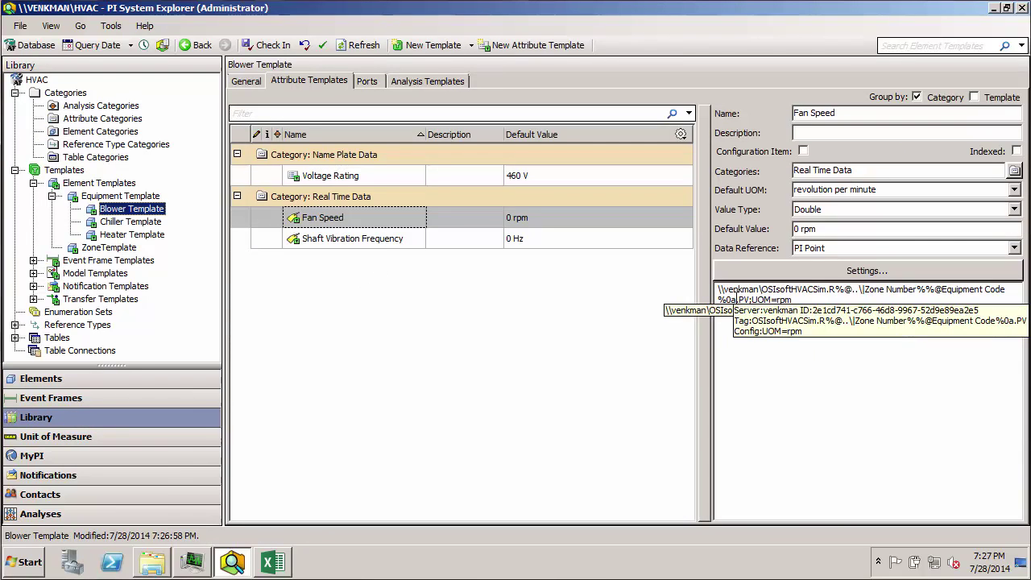
{"action": "left_click", "coordinate": [737, 300]}
{"action": "key", "text": "BackSpace"}
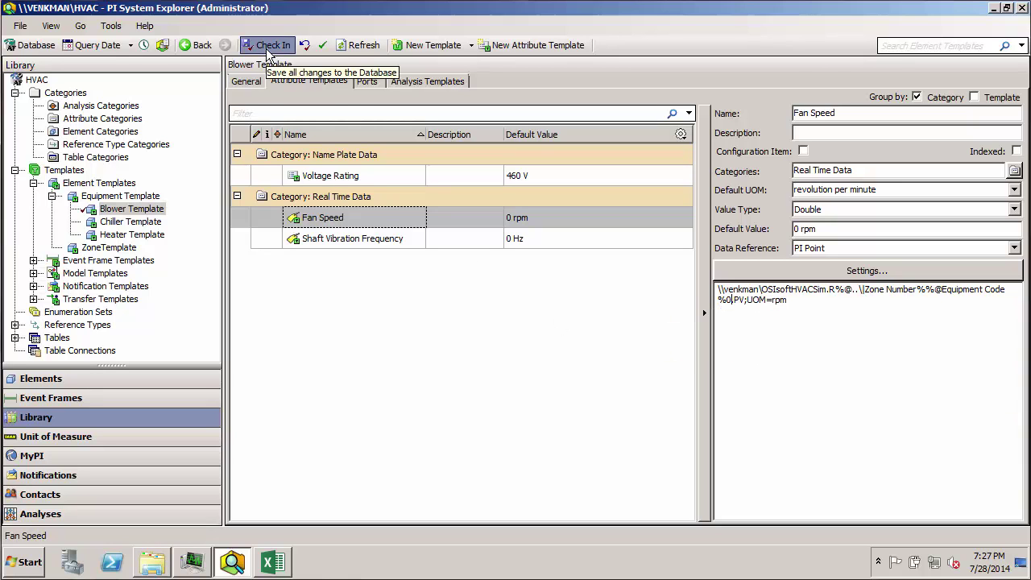
{"action": "left_click", "coordinate": [77, 385]}
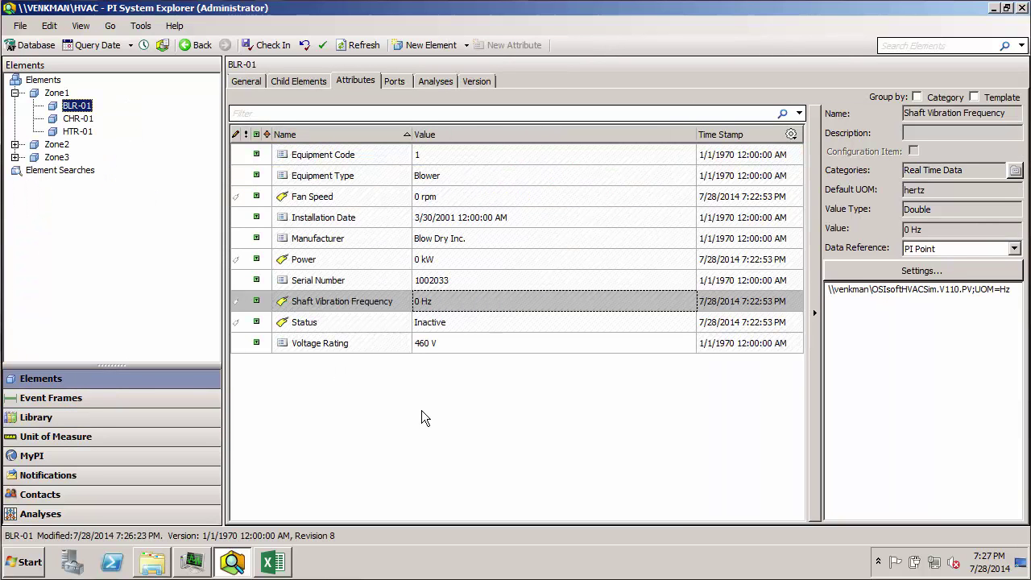